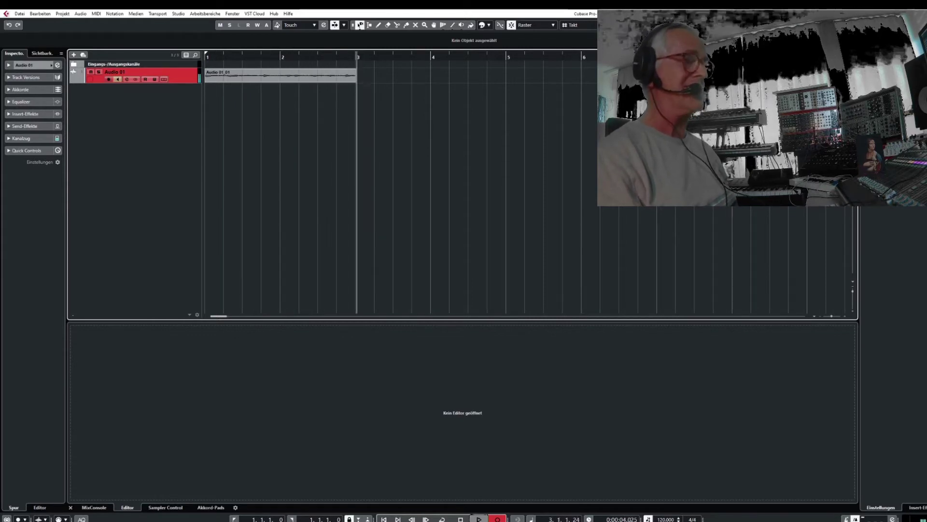
Stop the recording on the Audio 01 track and normalize the recorded clip
key(space)
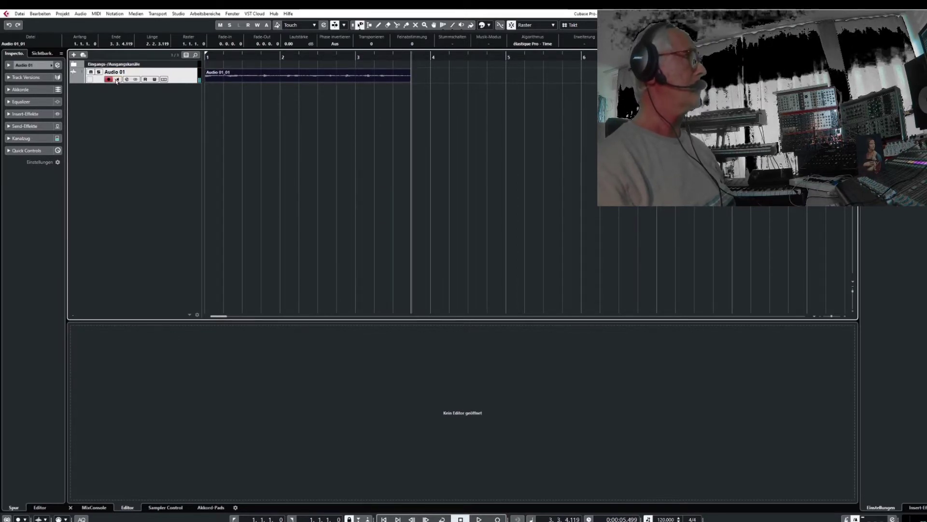
click(82, 15)
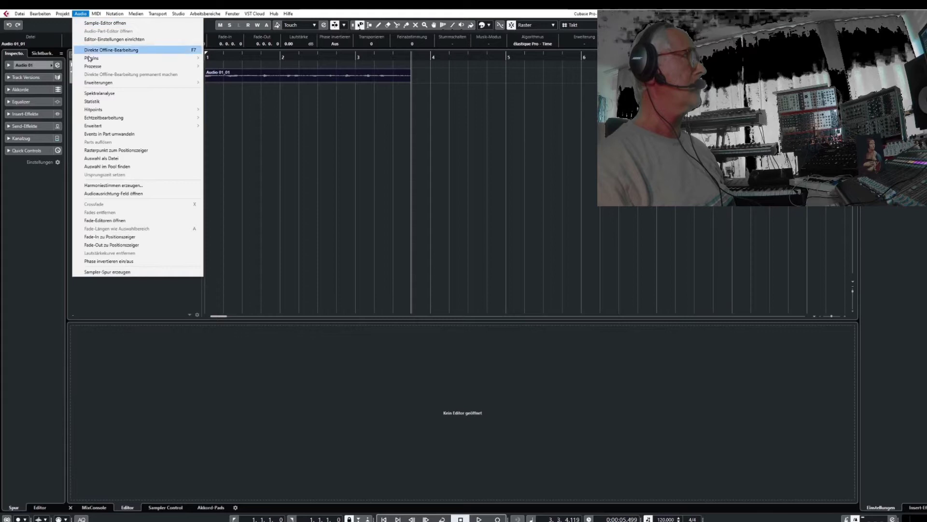
mouse_move(91, 59)
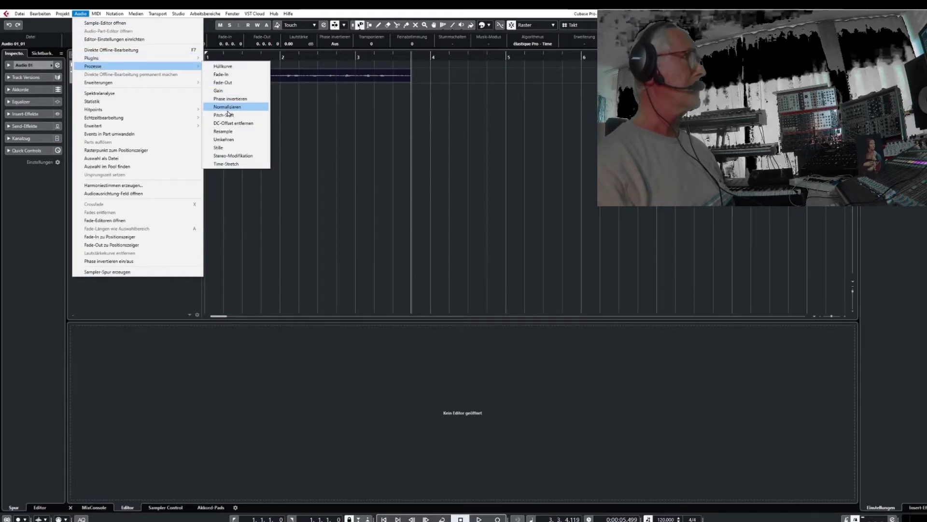
click(228, 107)
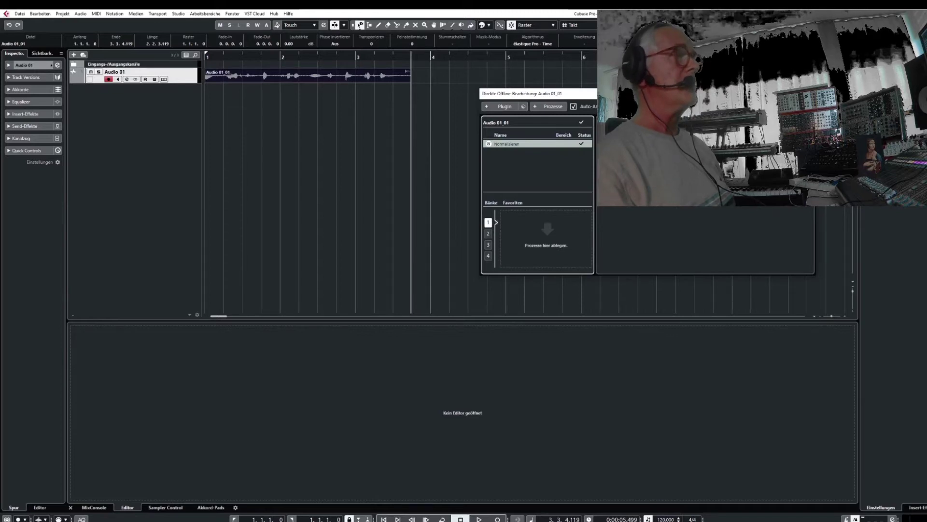
click(809, 93)
Play back the normalized recording briefly, enlarge its waveform and return the playhead to the project start
key(space)
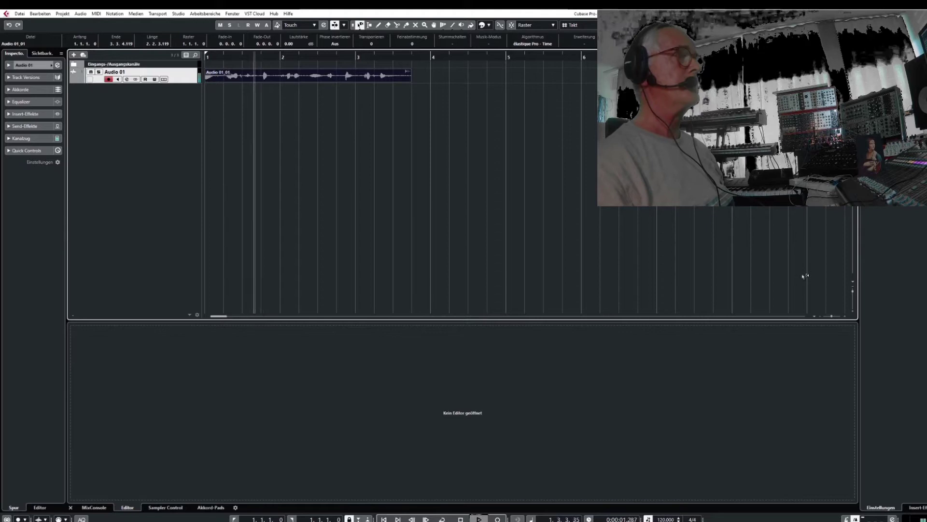
key(space)
drag(831, 316, 853, 296)
key(Home)
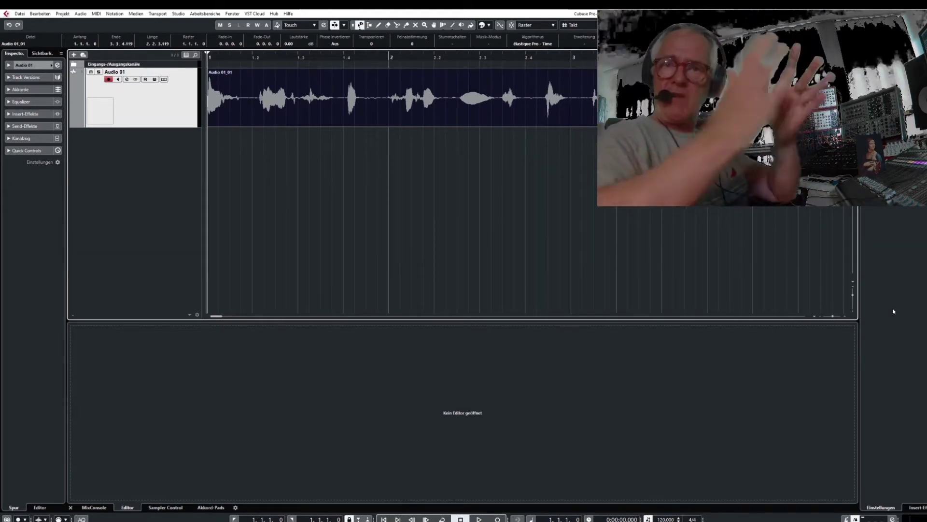
Split the recording at the pauses around the first three spoken sections in bar 1, through position 1.4.2.78
right_click(429, 175)
click(466, 175)
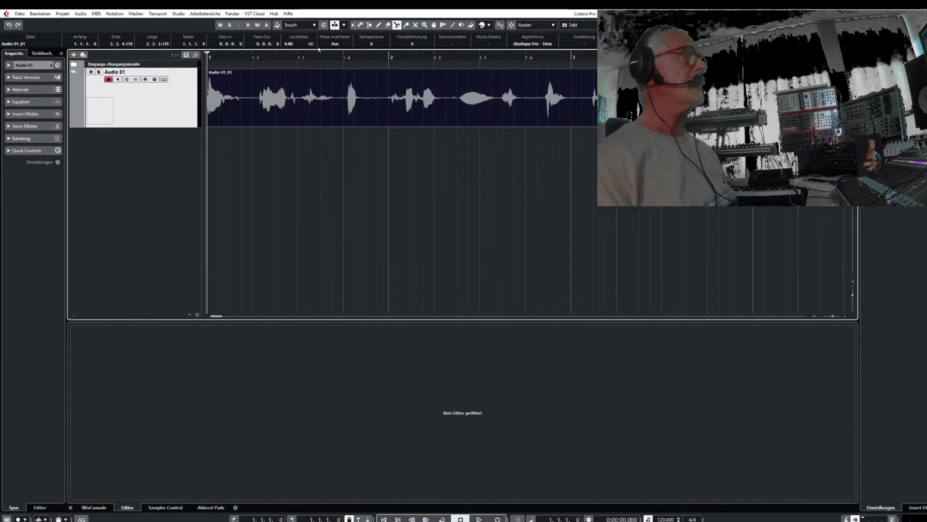
click(236, 96)
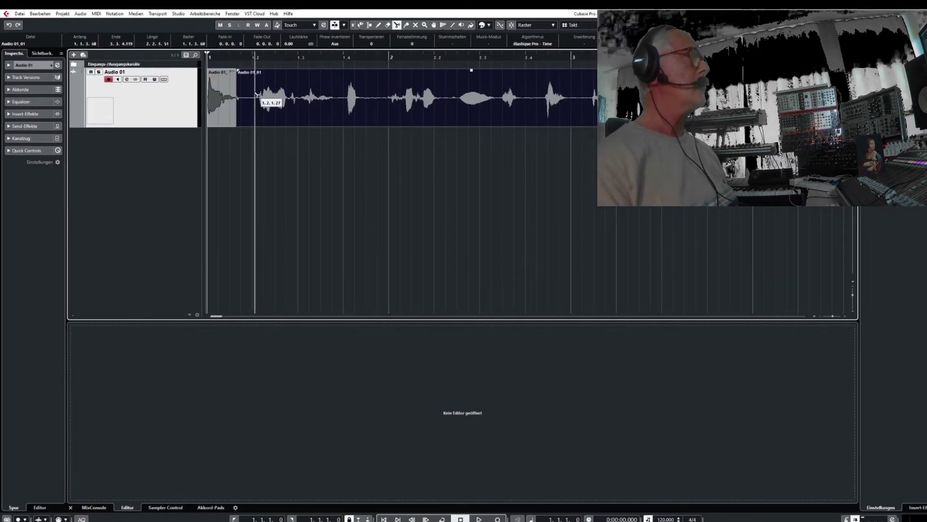
click(260, 97)
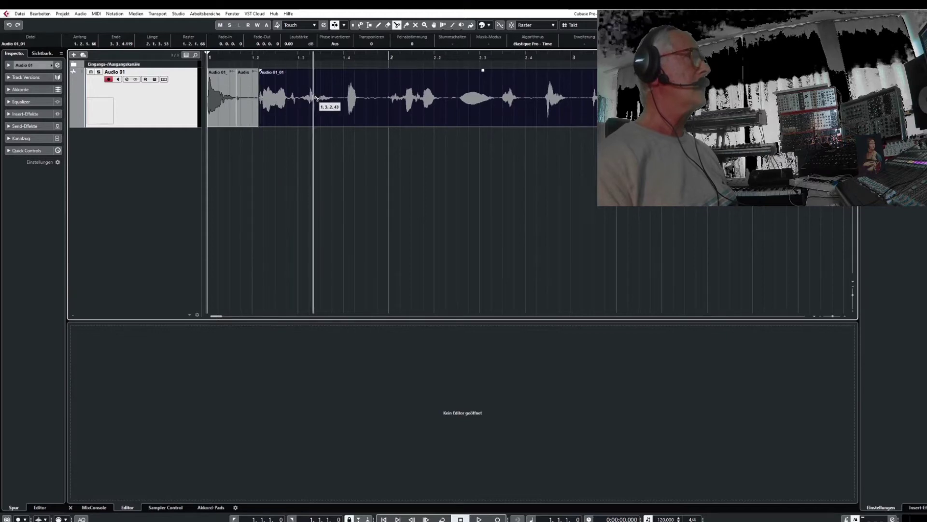
click(334, 99)
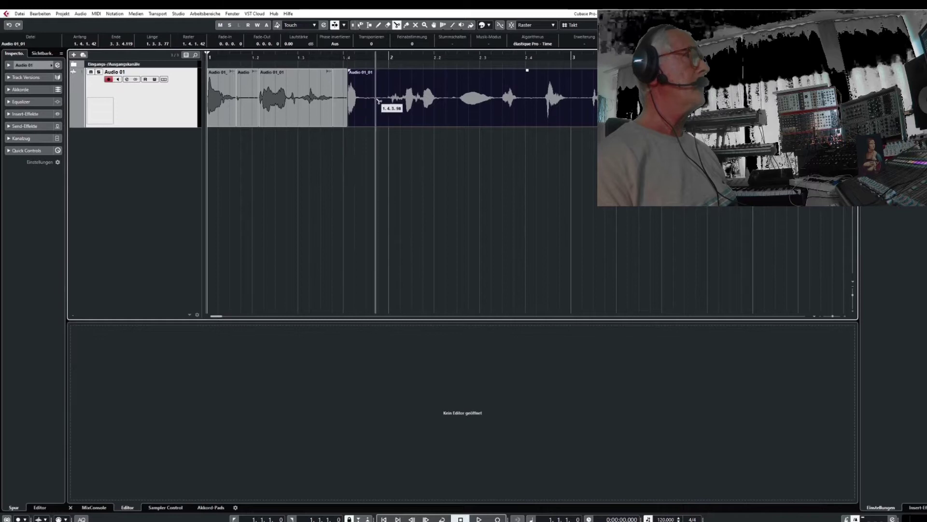
click(363, 99)
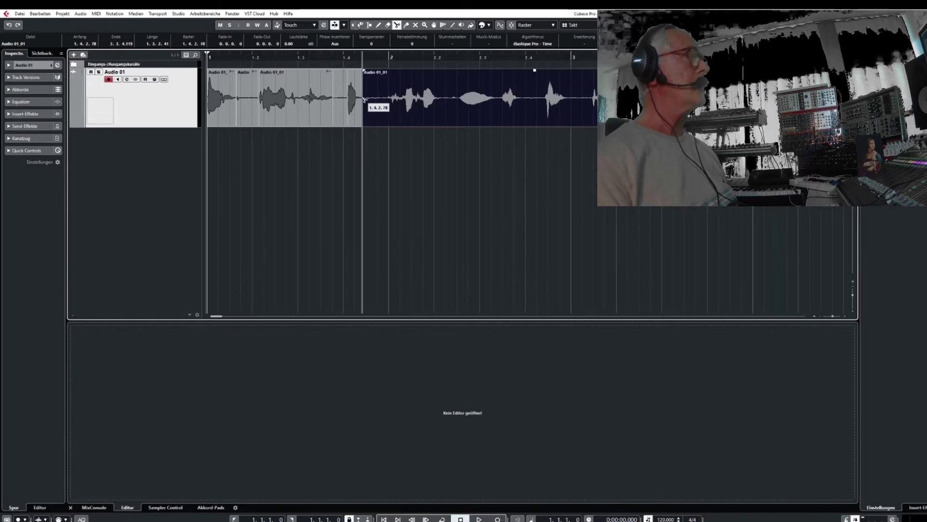
Split the rest of the recording around the three spoken sections in bar 2 and delete the tail after 2.4.4.55
click(405, 102)
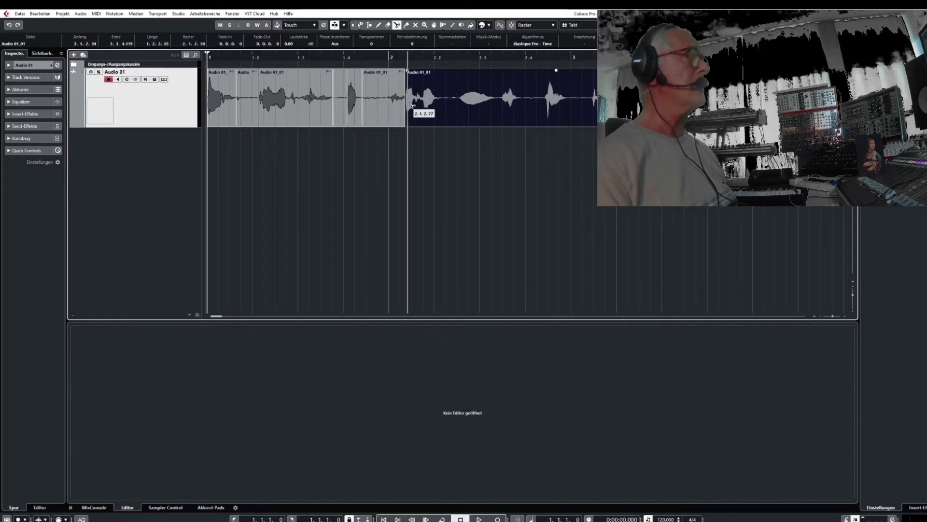
click(435, 104)
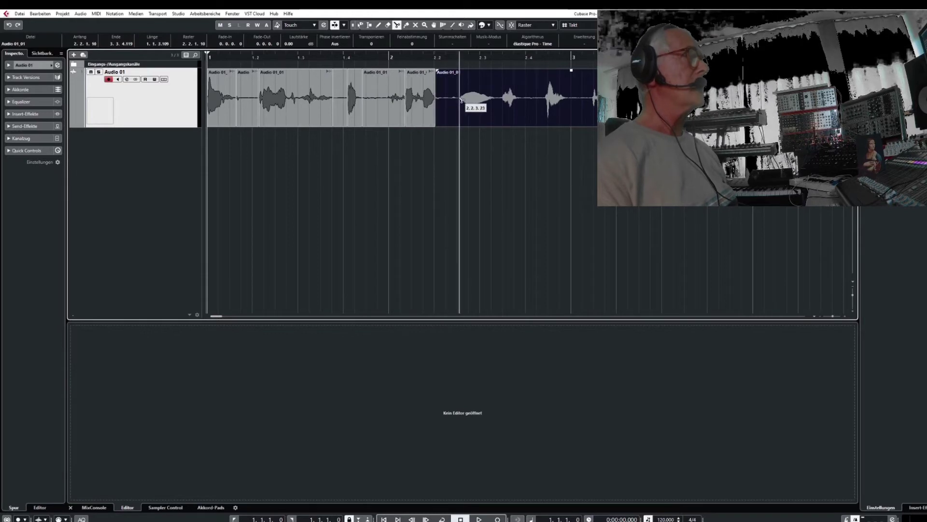
click(460, 103)
click(517, 106)
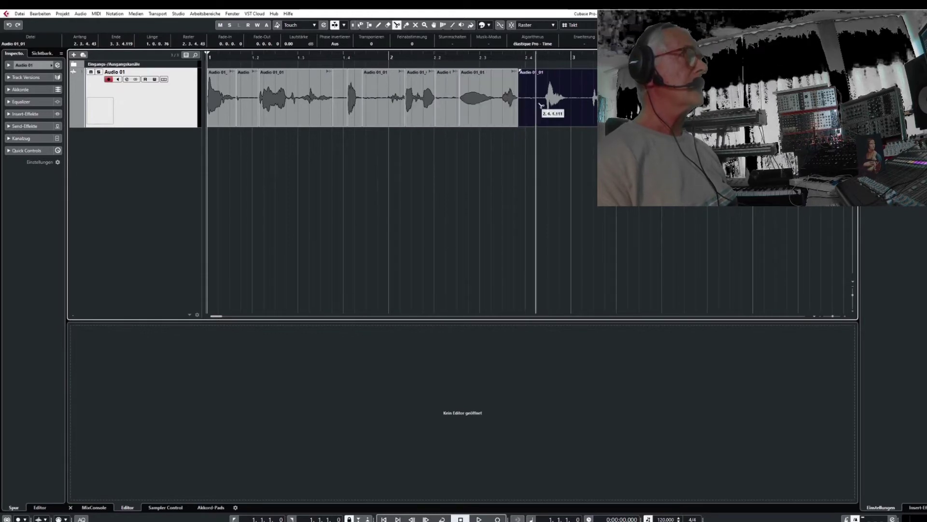
click(546, 104)
click(564, 102)
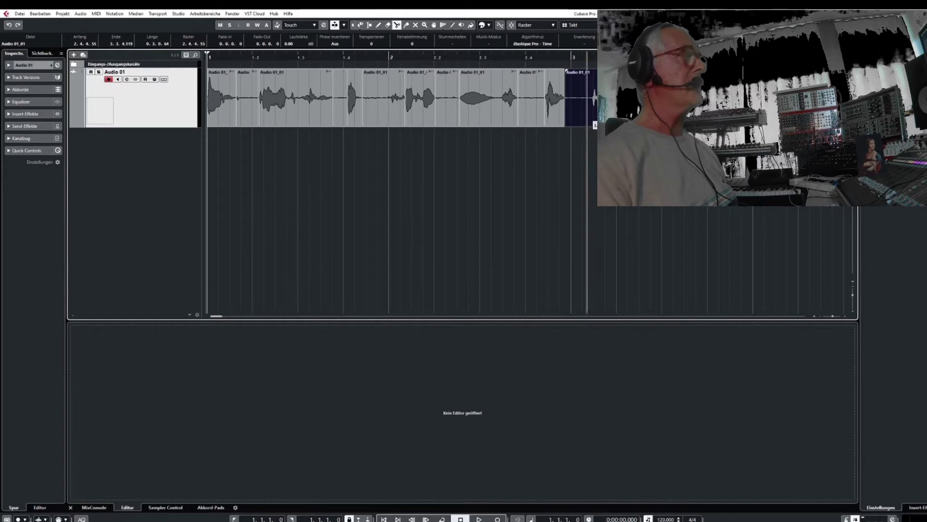
key(Delete)
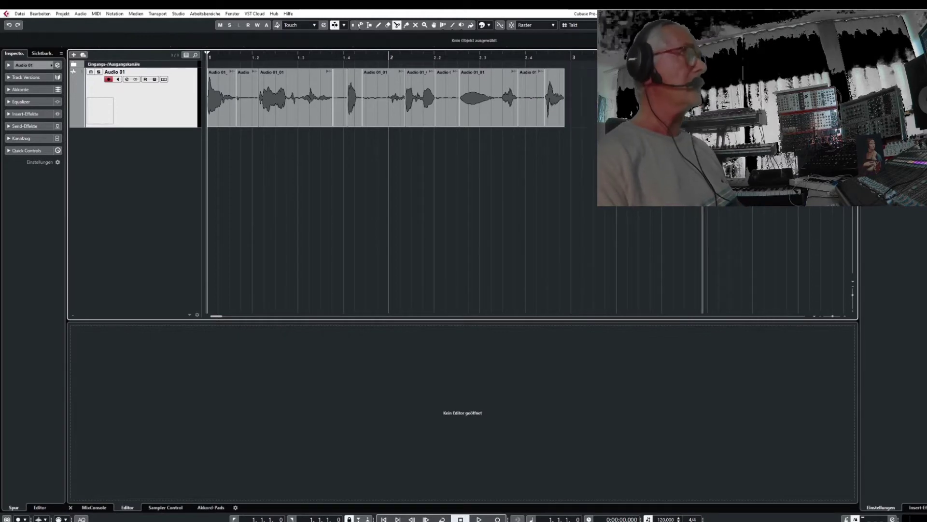
Delete the three quiet pieces between the first four spoken clips
right_click(398, 166)
click(398, 164)
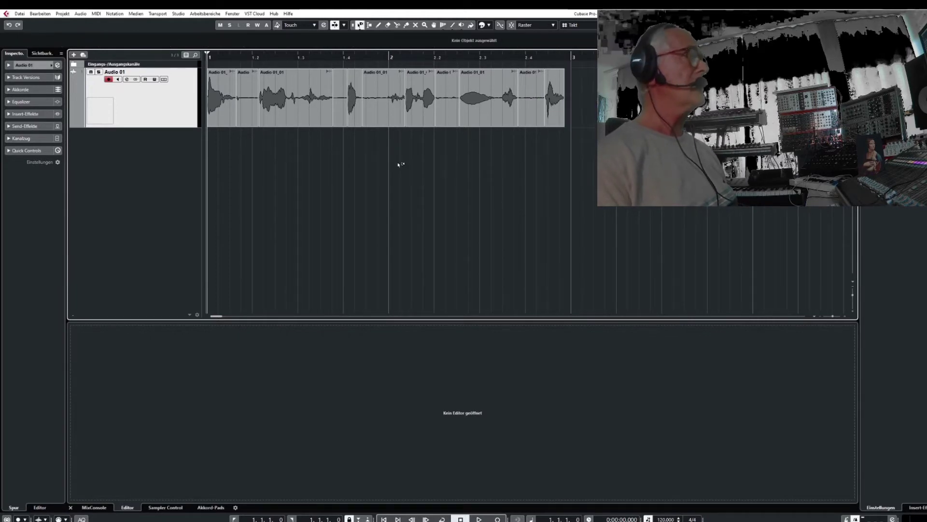
click(244, 99)
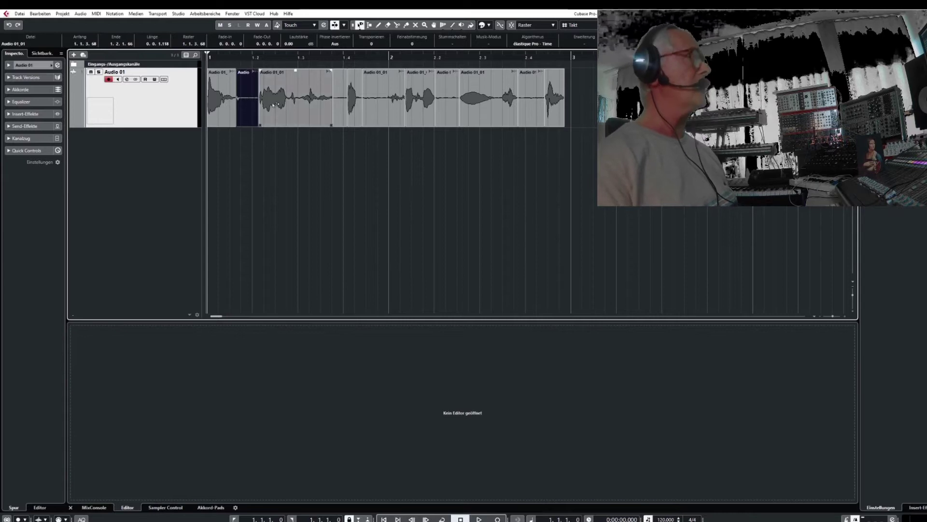
key(Delete)
click(321, 101)
click(335, 103)
key(Delete)
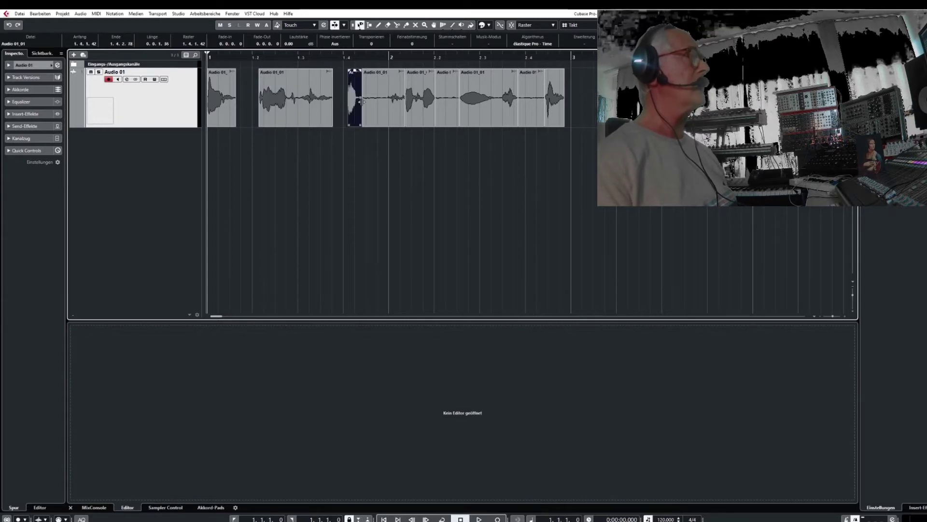
click(384, 98)
key(Delete)
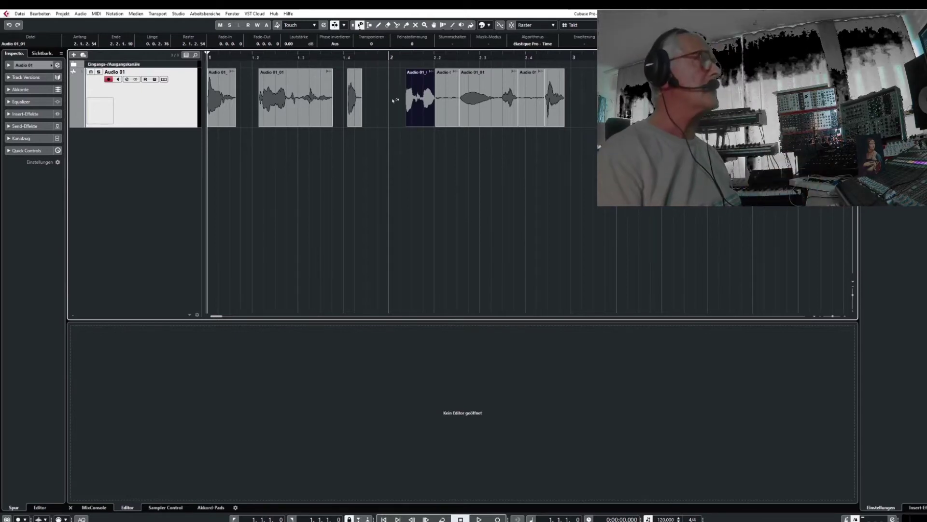
Delete the two quiet pieces between the last three spoken clips in bar 2
click(443, 106)
key(Delete)
key(Right)
key(Delete)
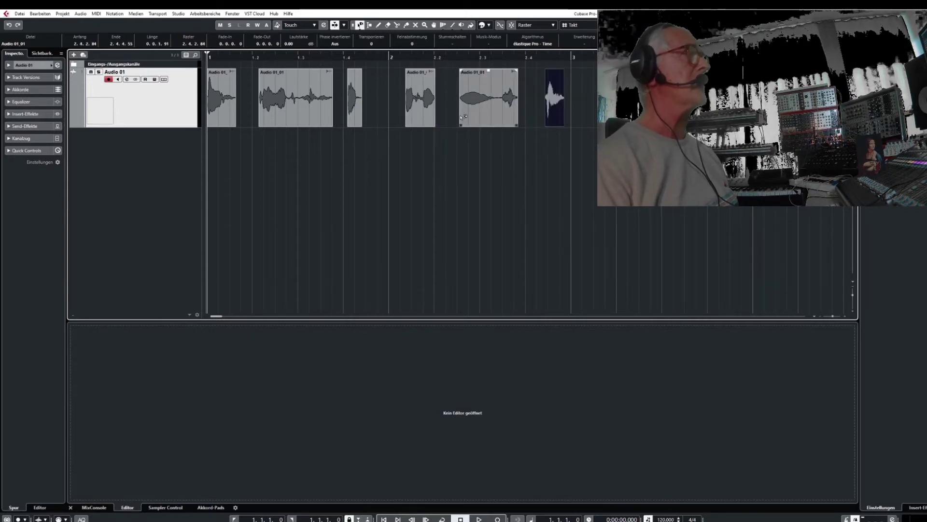
right_click(318, 176)
click(319, 176)
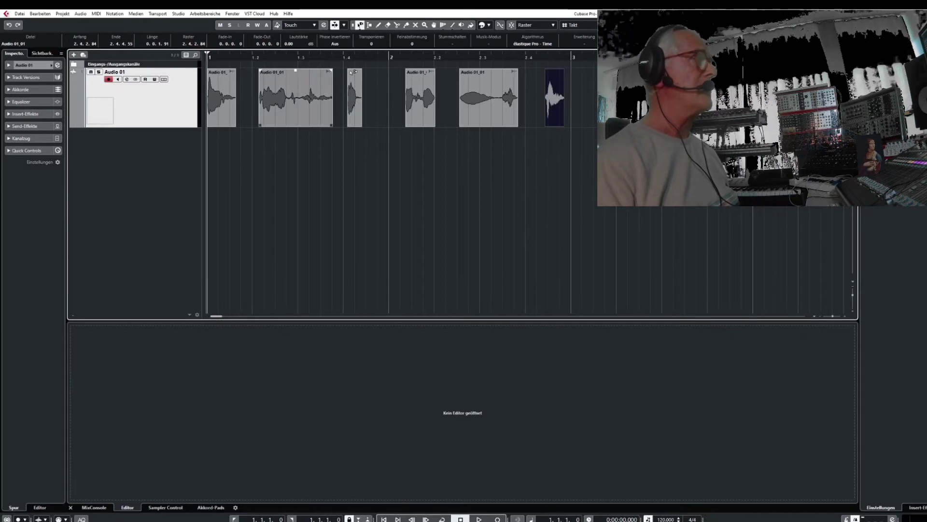
Bounce the first and second spoken clips to their own audio files, replacing the original events
click(215, 99)
click(80, 14)
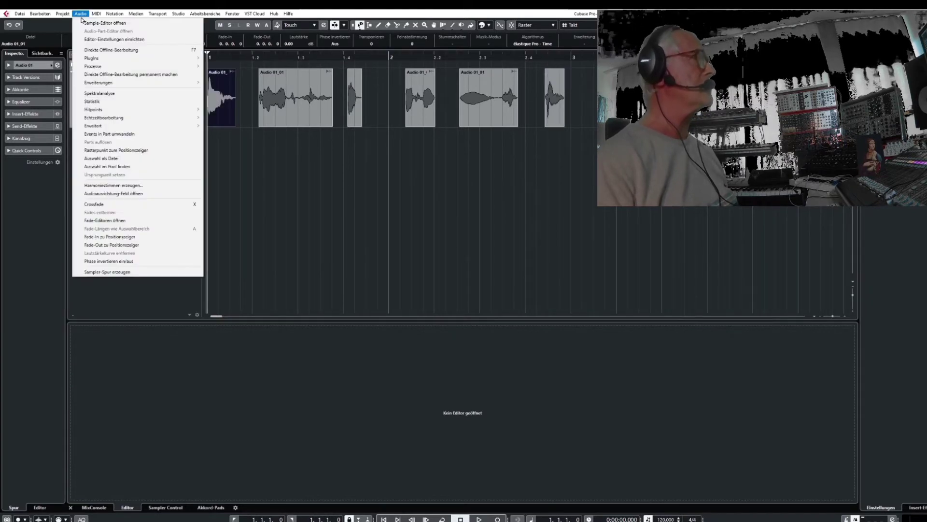
click(102, 158)
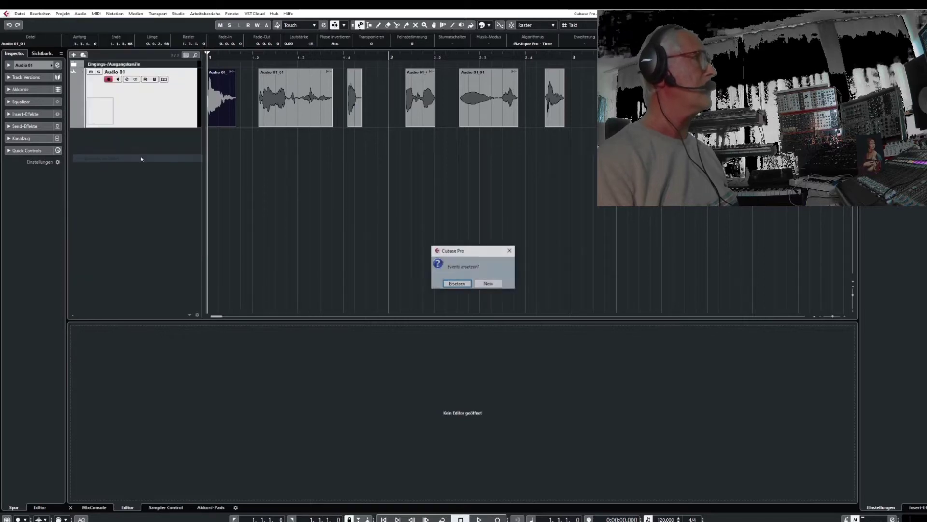
click(456, 284)
click(303, 110)
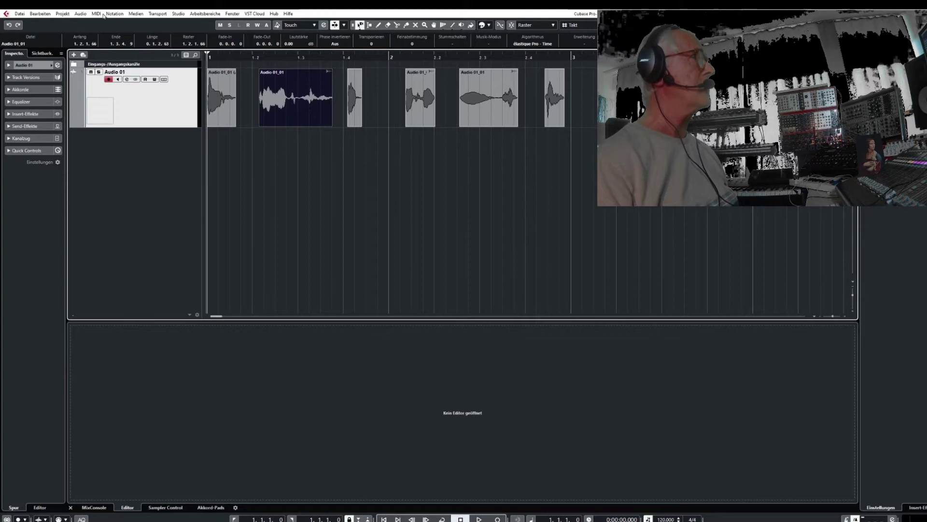
click(83, 16)
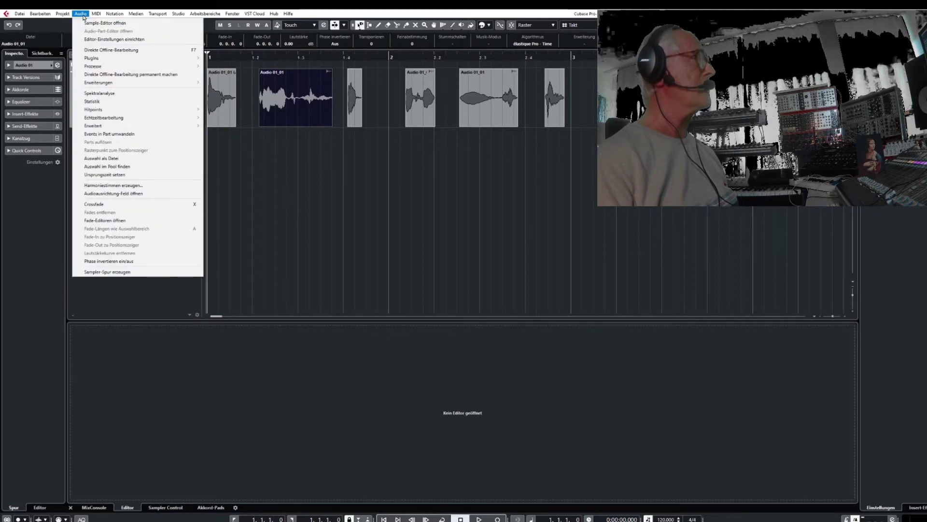
click(105, 162)
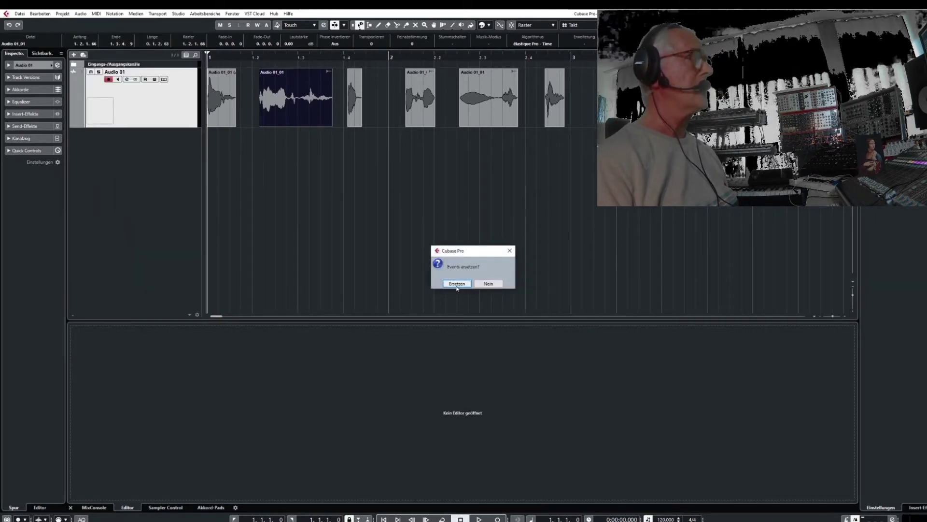
click(457, 285)
Bounce the third and fourth spoken clips to separate audio files, replacing the original events
click(354, 102)
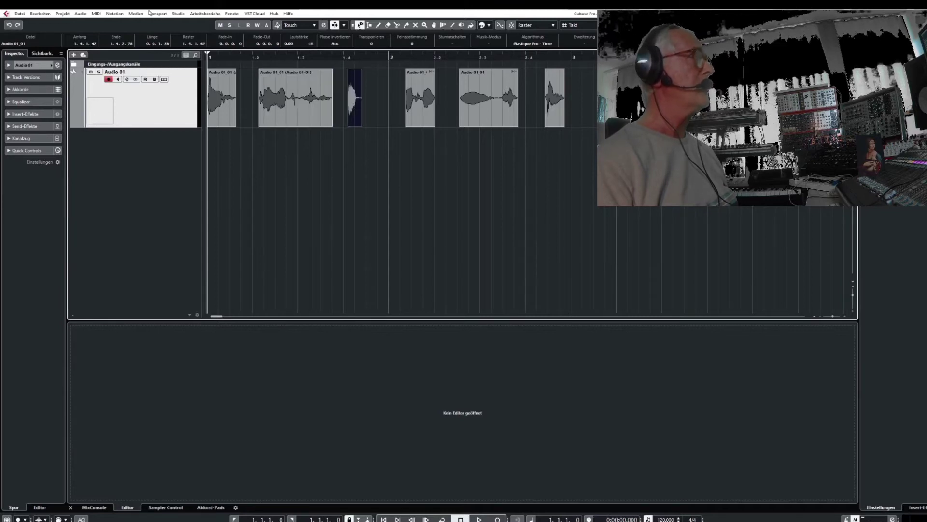
click(81, 14)
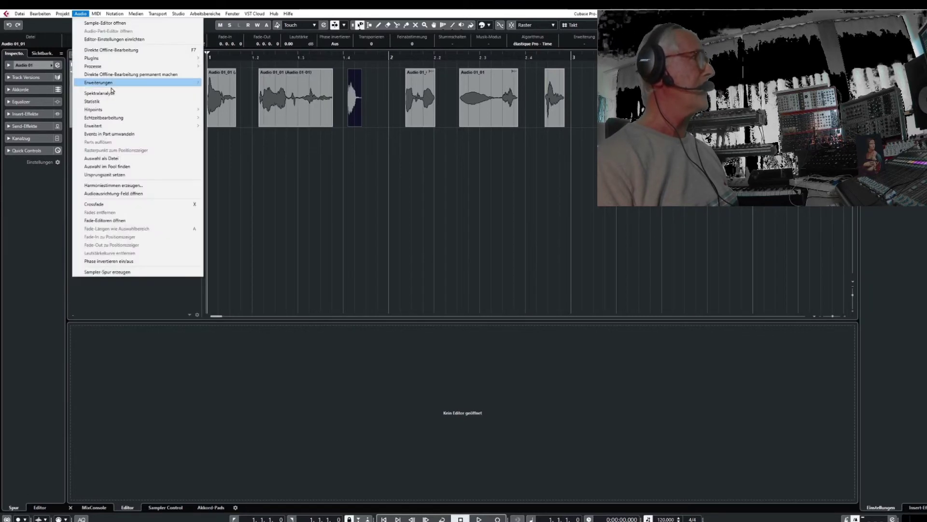
click(126, 157)
click(457, 284)
key(Right)
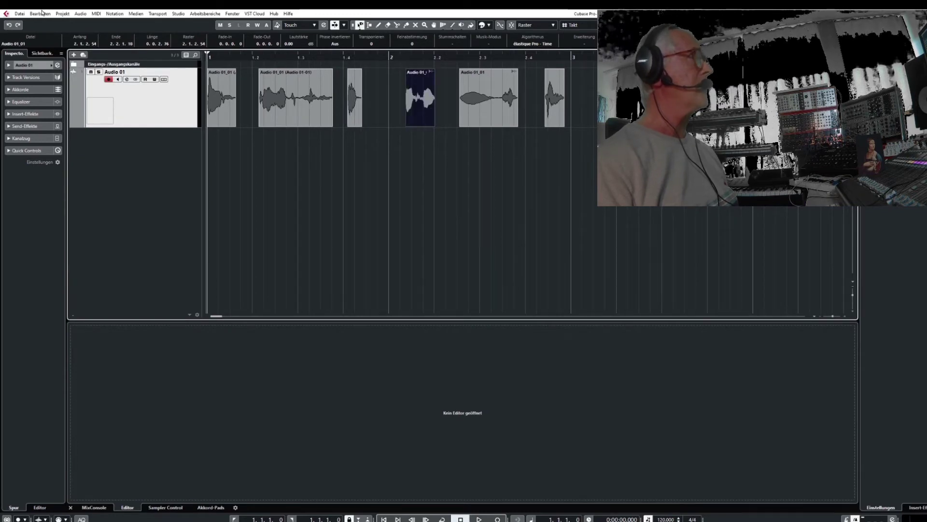
click(81, 14)
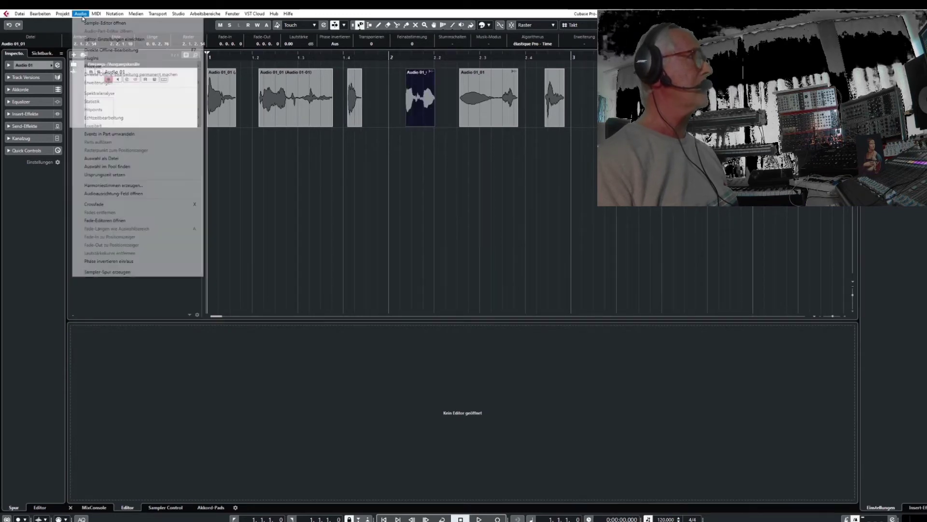
click(111, 158)
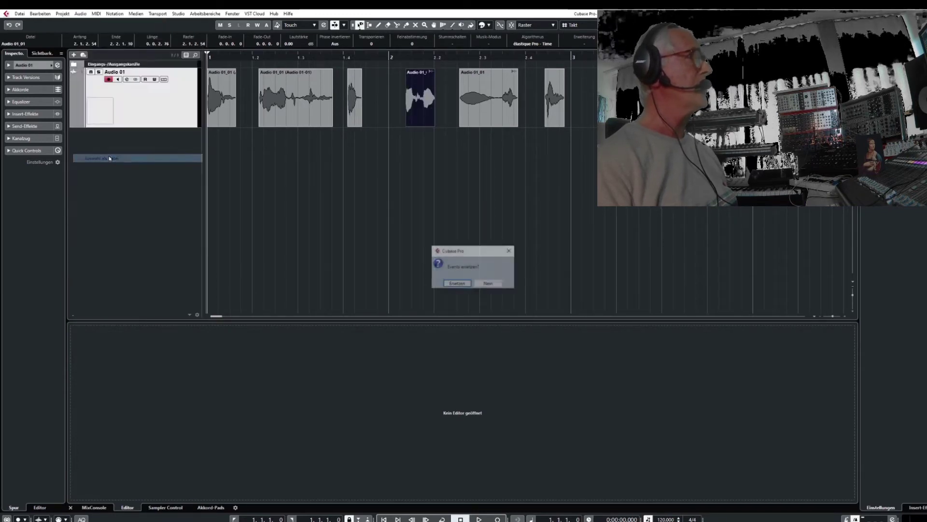
click(457, 284)
Bounce the fifth and sixth spoken clips to separate audio files, replacing the original events
click(502, 119)
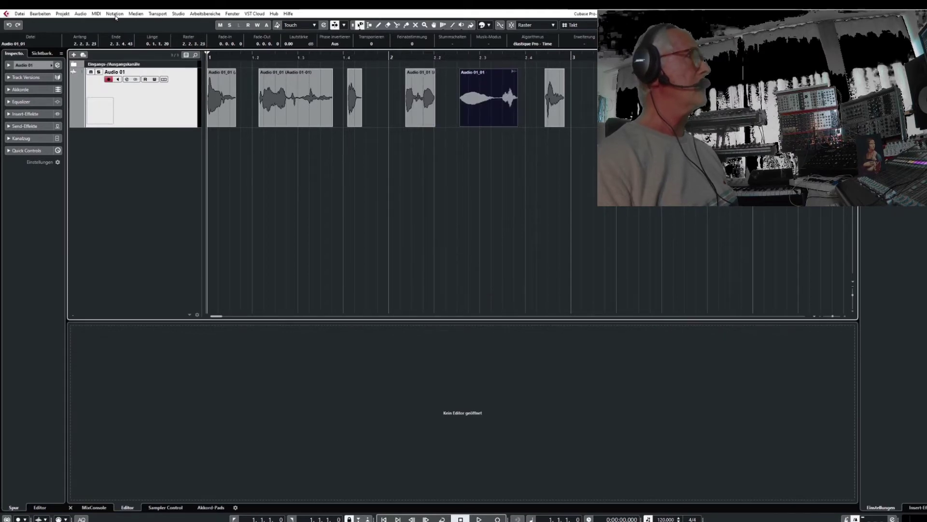
click(81, 14)
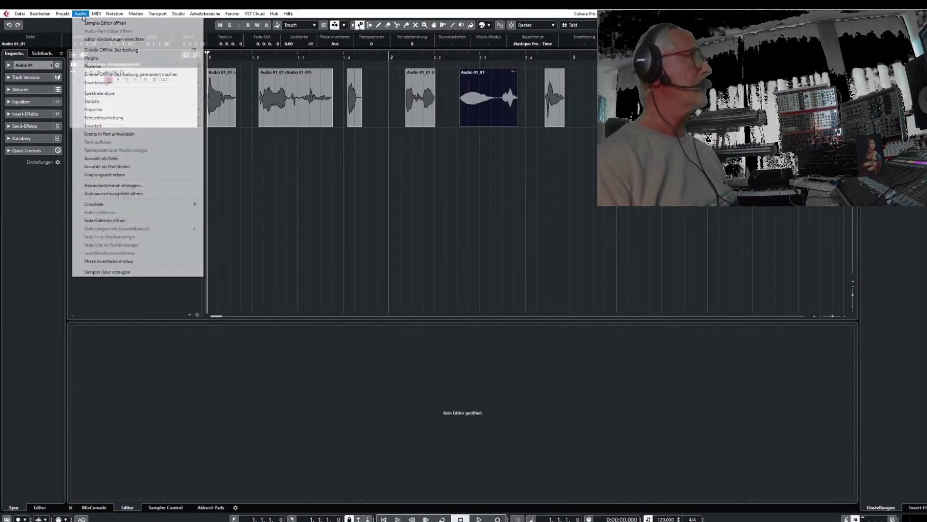
click(111, 157)
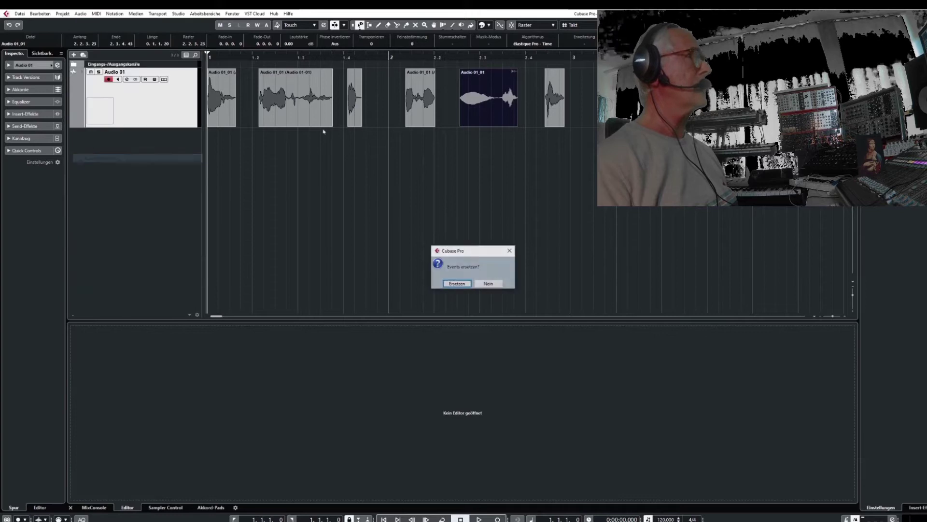
click(454, 284)
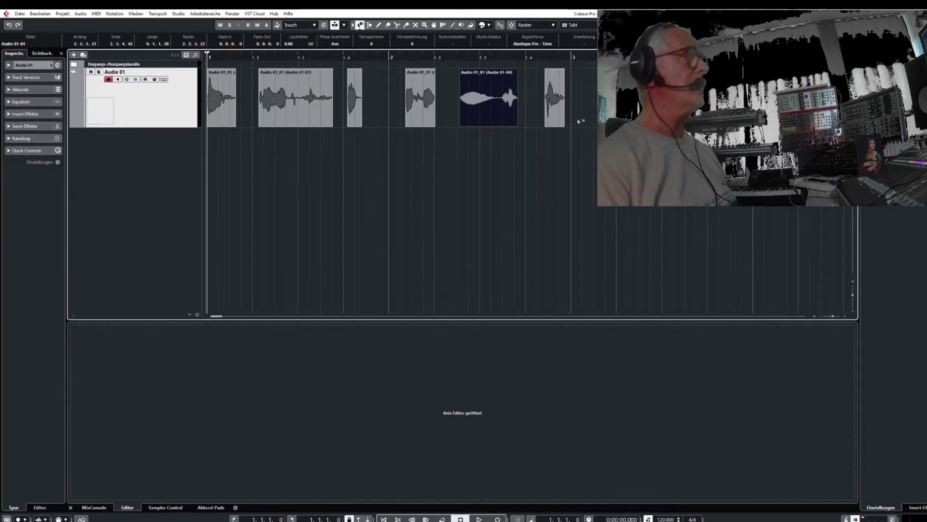
click(81, 14)
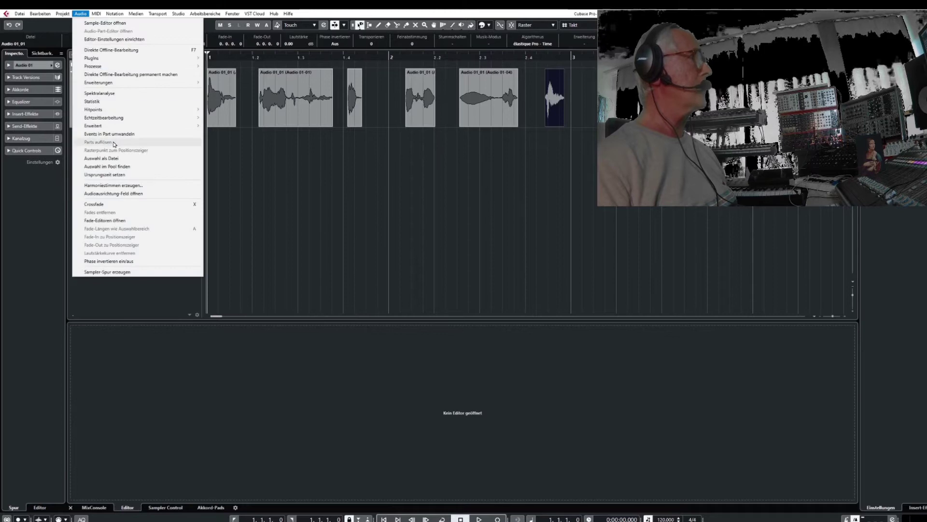
click(117, 159)
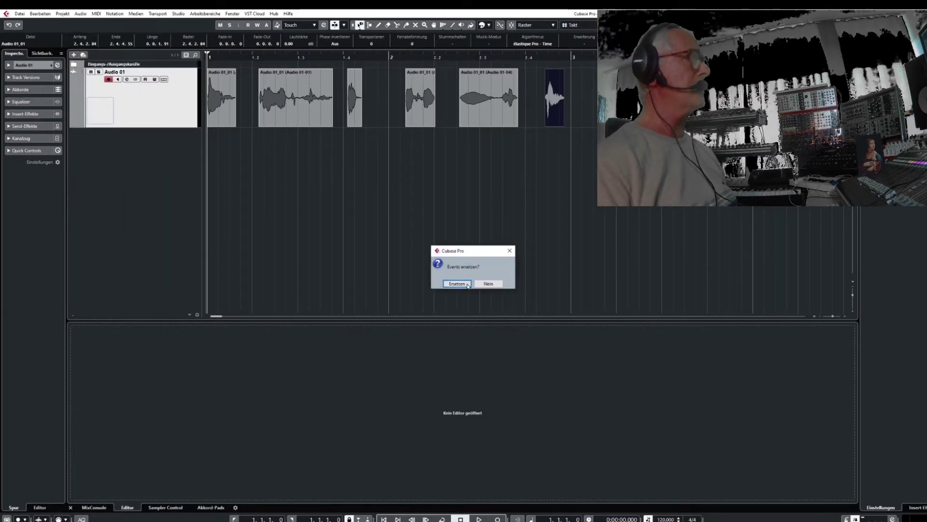
click(471, 284)
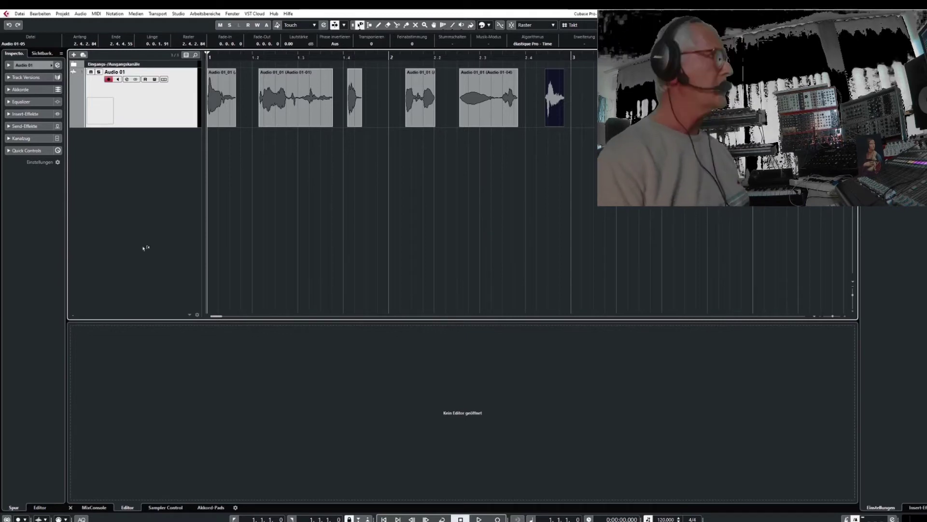
Add one sampler track below the audio track and load the first spoken clip into its sampler
right_click(126, 144)
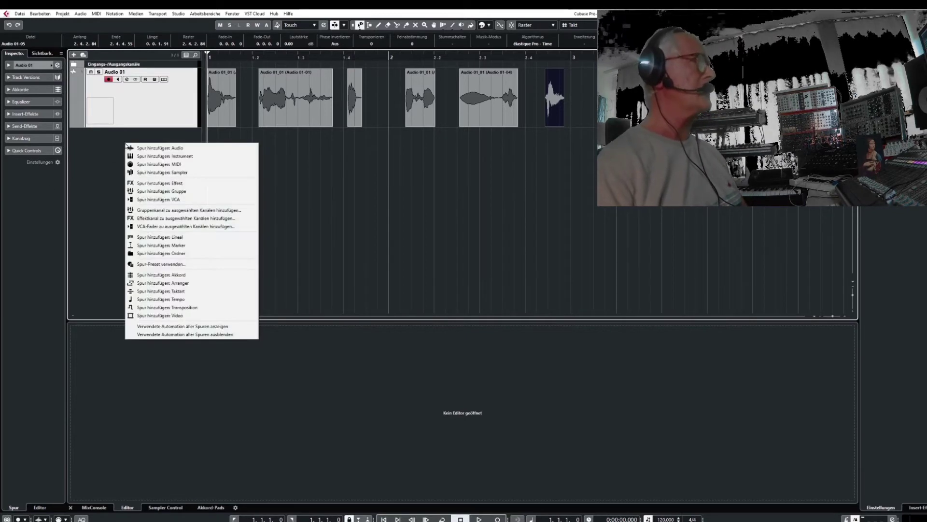
click(178, 173)
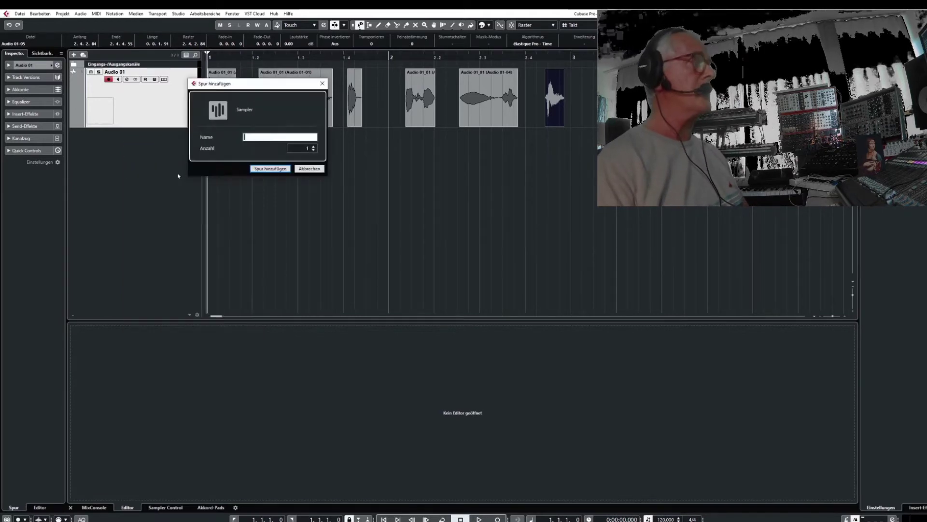
click(279, 168)
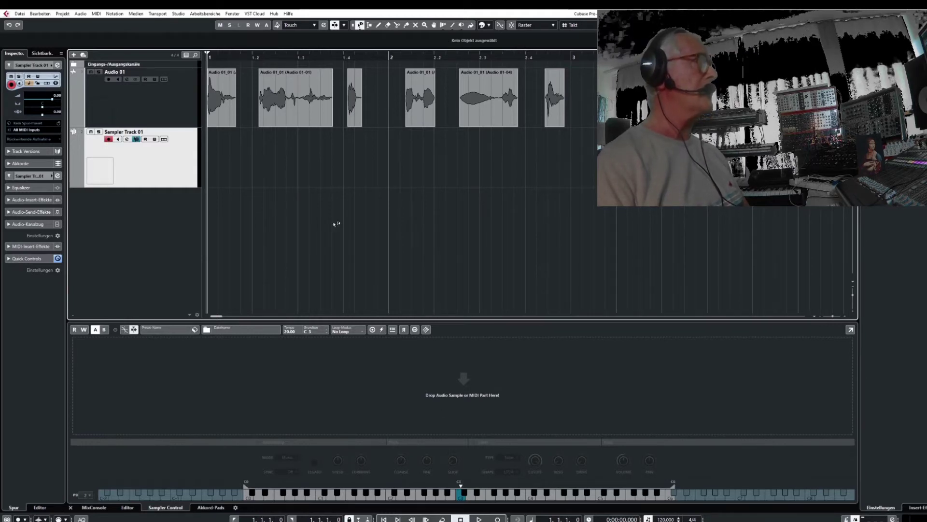
drag(214, 104, 458, 416)
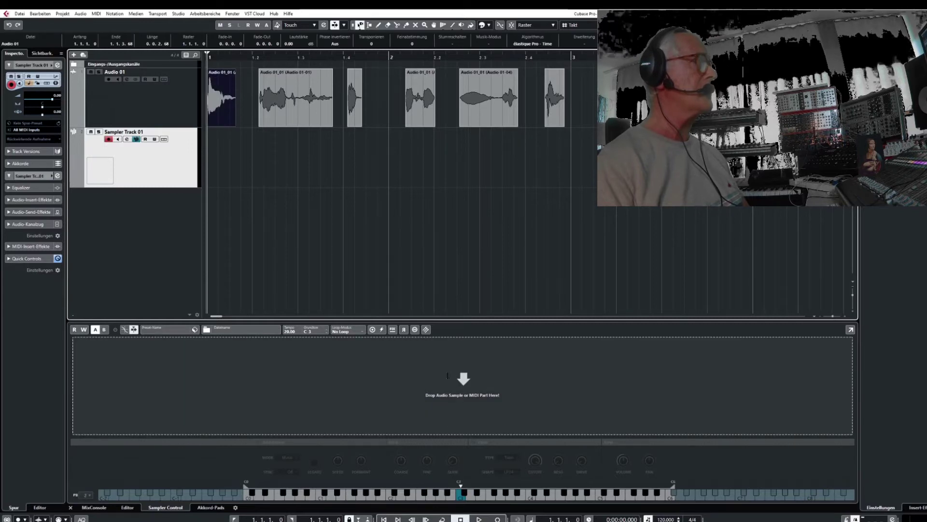
drag(448, 375, 450, 376)
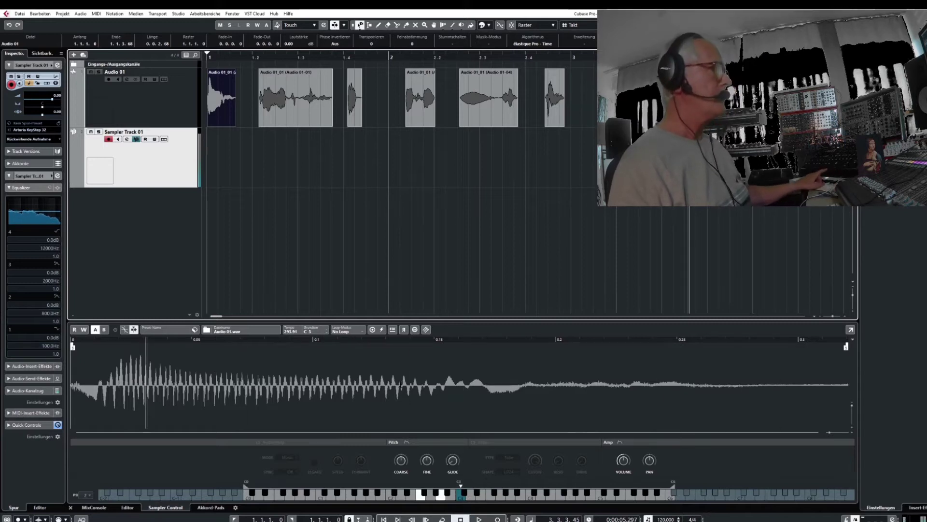
Replace the sampler track's sample with the second spoken clip, and finally with the short third clip
click(310, 115)
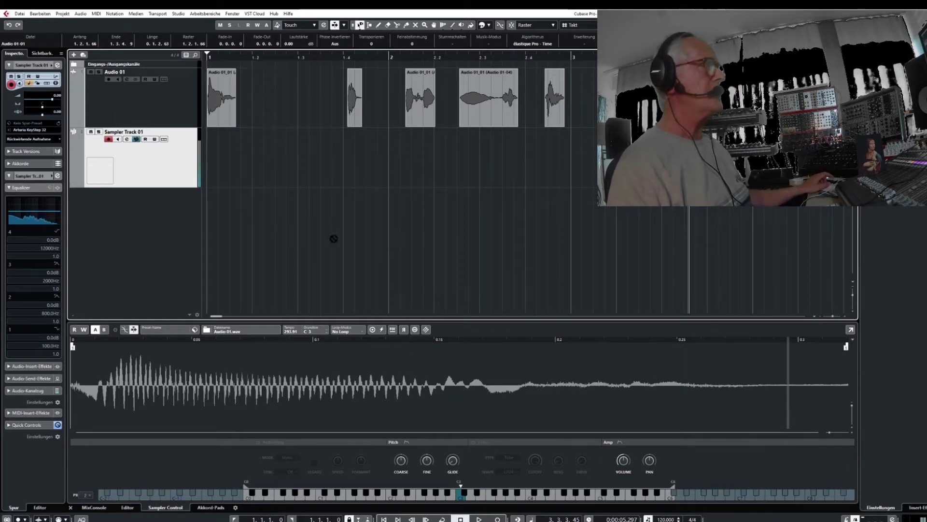
drag(363, 370, 386, 353)
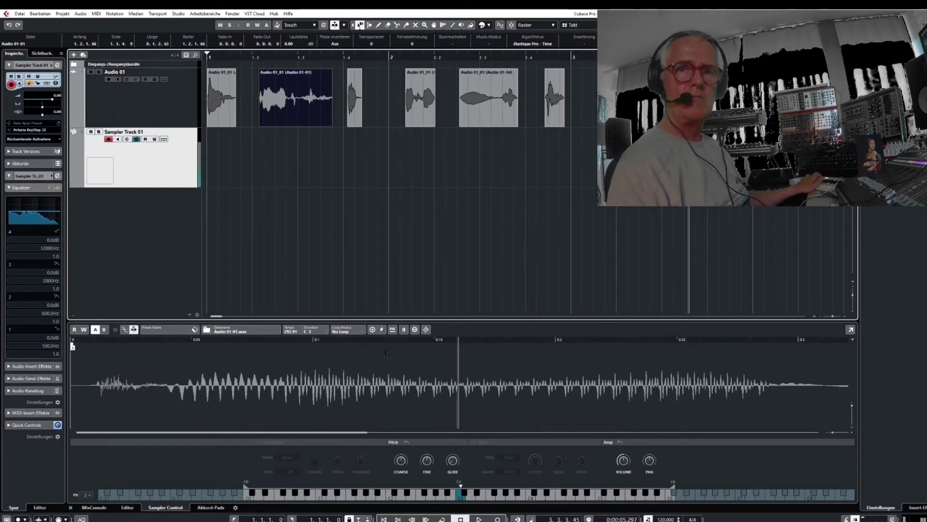
click(355, 99)
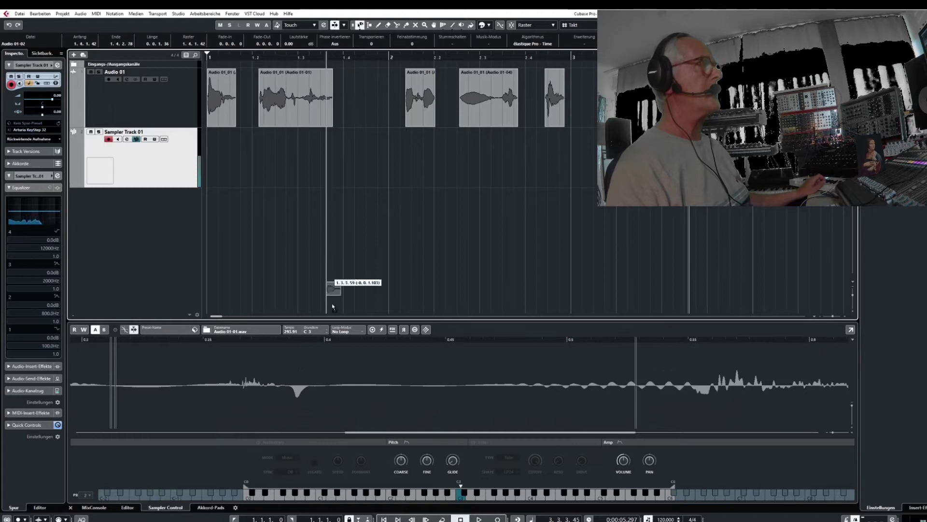
drag(327, 373, 328, 376)
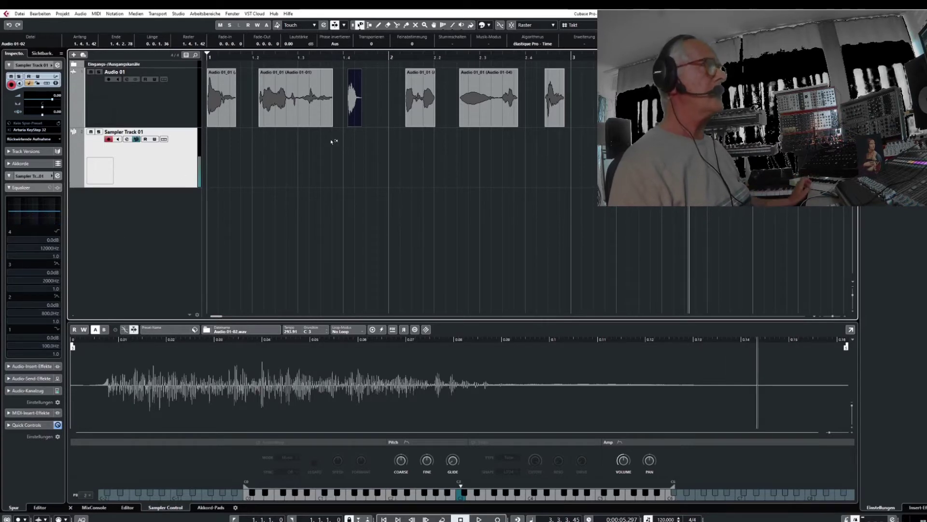
Mute the Audio 01 track and turn on snapping, with the project cursor back at the start
key(KP_Decimal)
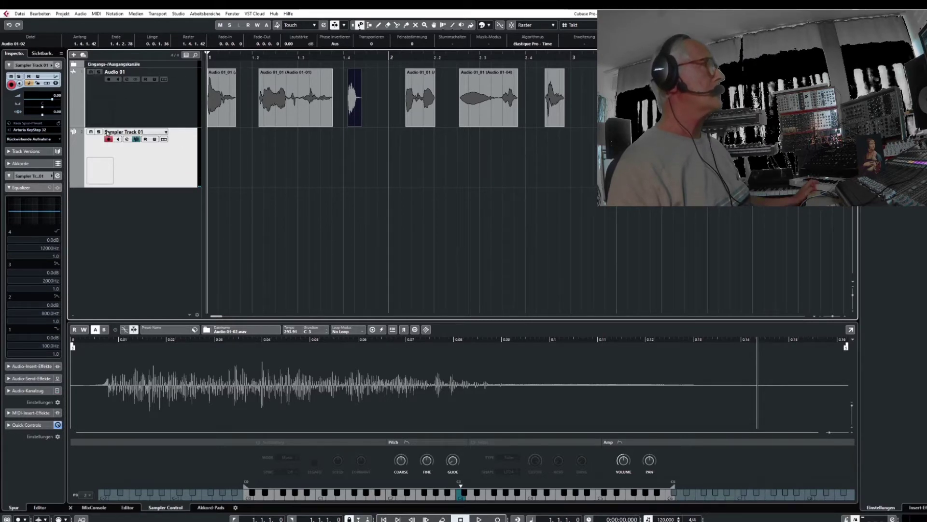
click(90, 73)
click(89, 72)
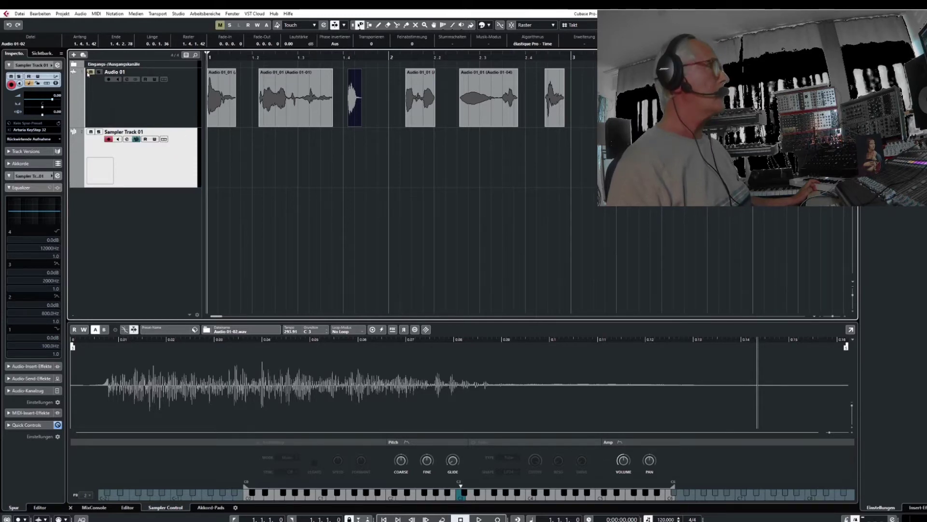
click(510, 25)
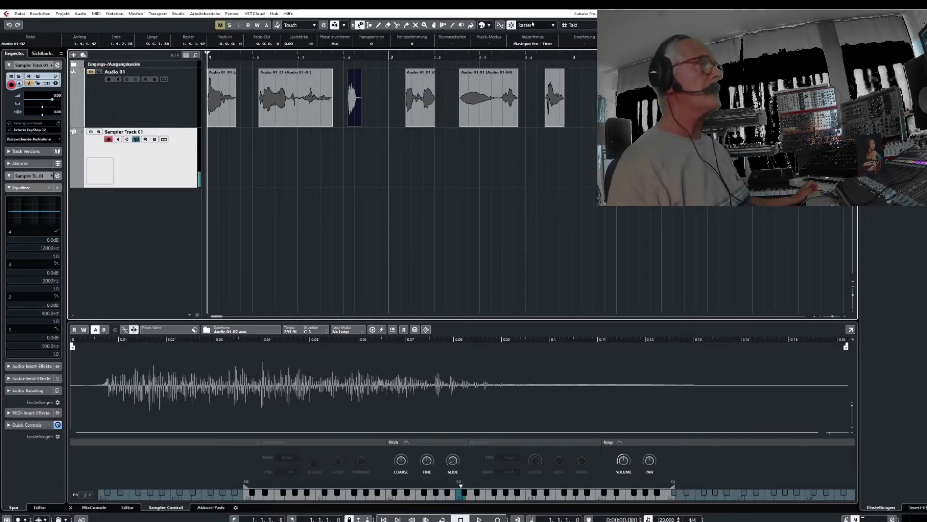
Record a MIDI performance of the third clip on Sampler Track 01 from the project start and quantize it
key(KP_Multiply)
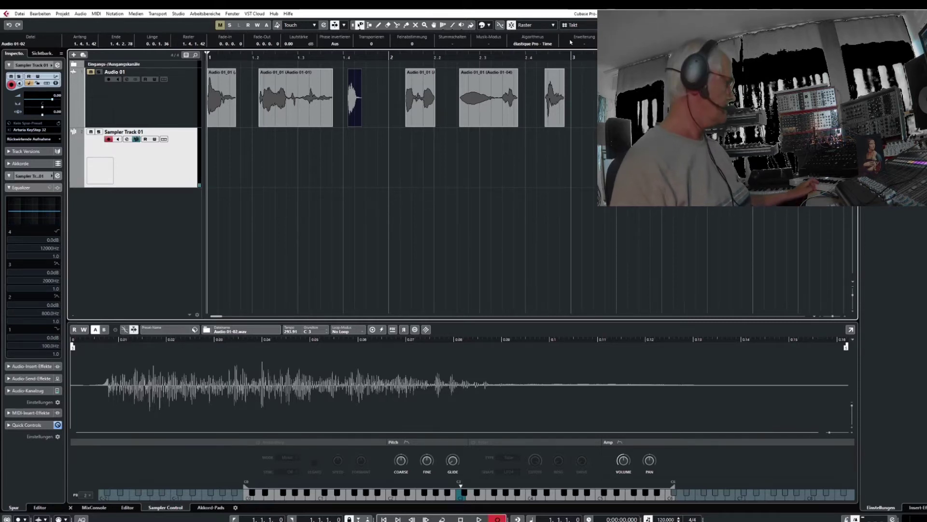
key(KP_Multiply)
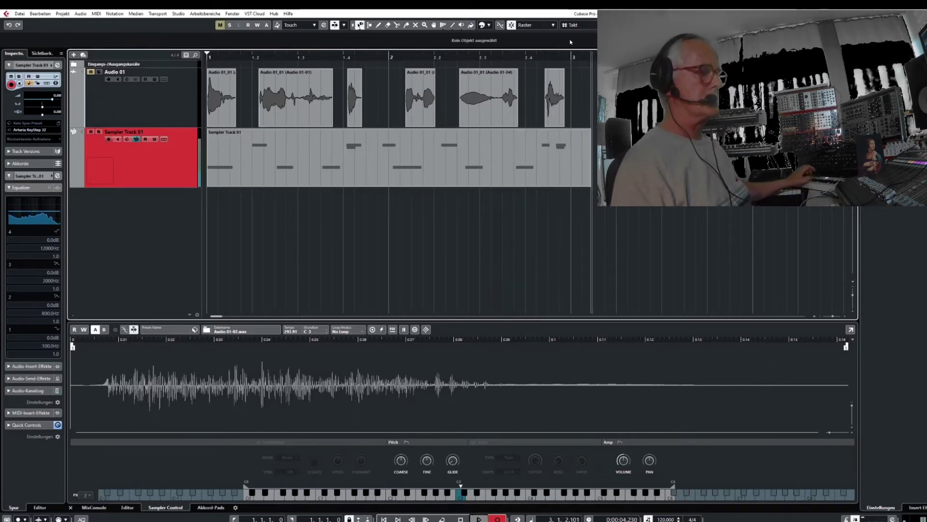
key(KP_0)
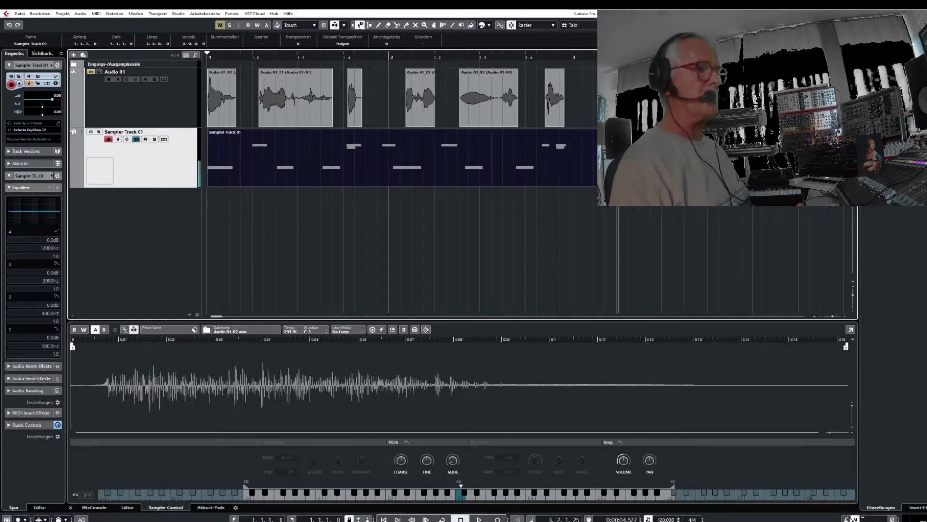
key(q)
Play back the quantized part on Sampler Track 01 from the project start
key(KP_Decimal)
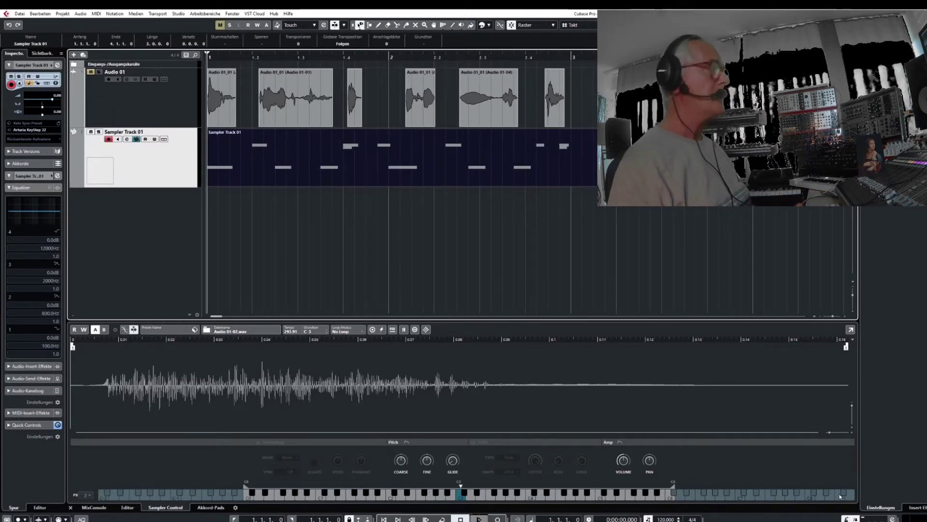
key(space)
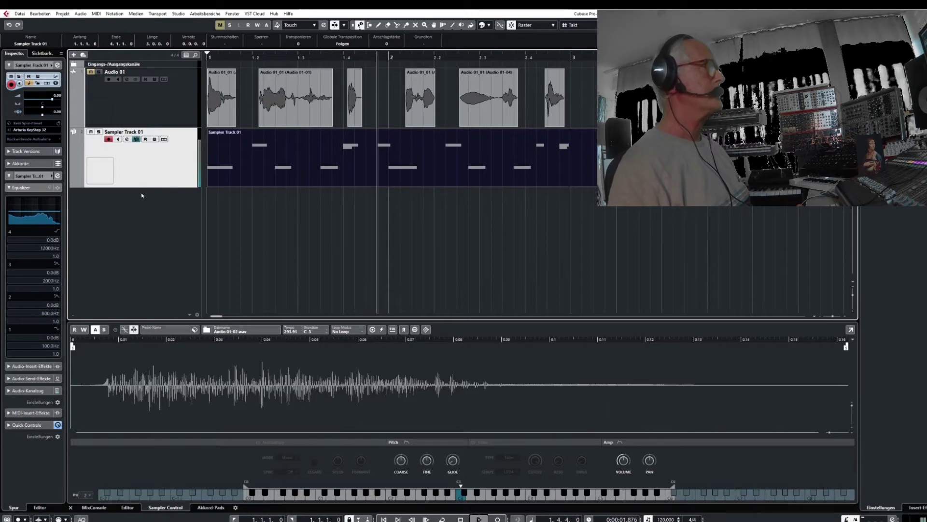
key(space)
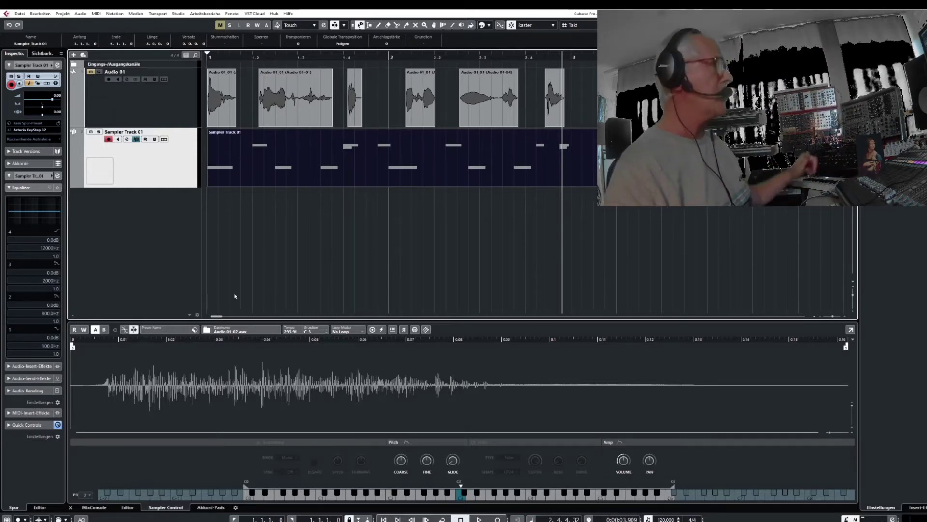
Add a second sampler track and load the second spoken clip into its sampler
right_click(159, 214)
click(192, 240)
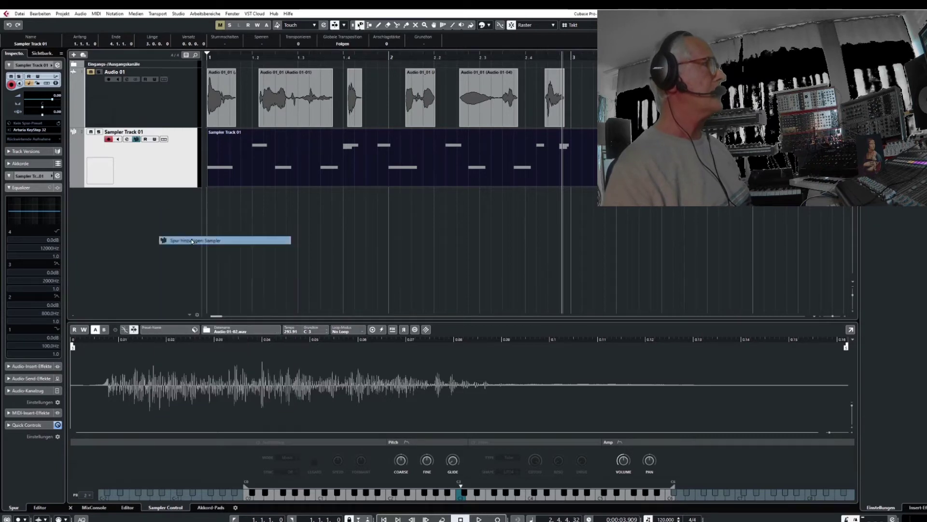
click(265, 169)
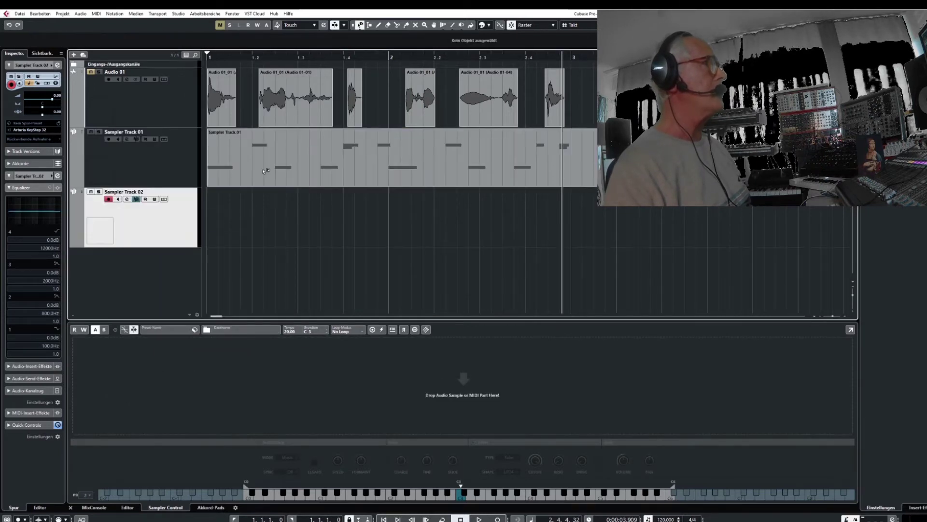
drag(295, 94, 379, 396)
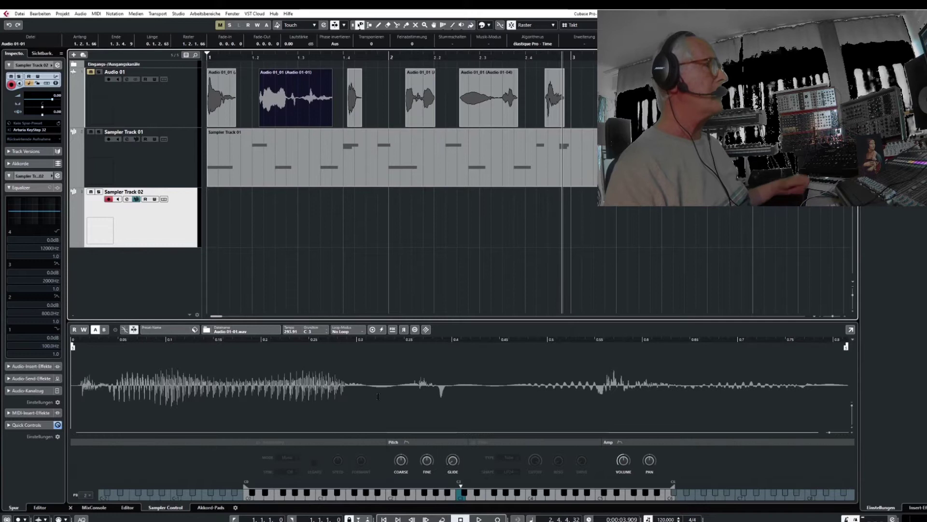
Record a MIDI performance on Sampler Track 02 from the project start alongside the first sampler part
key(KP_Decimal)
key(KP_Multiply)
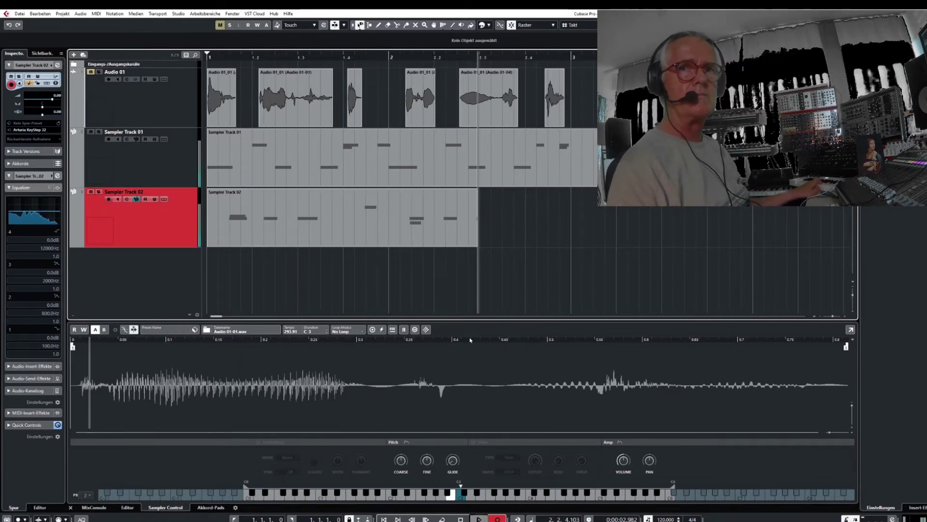
key(space)
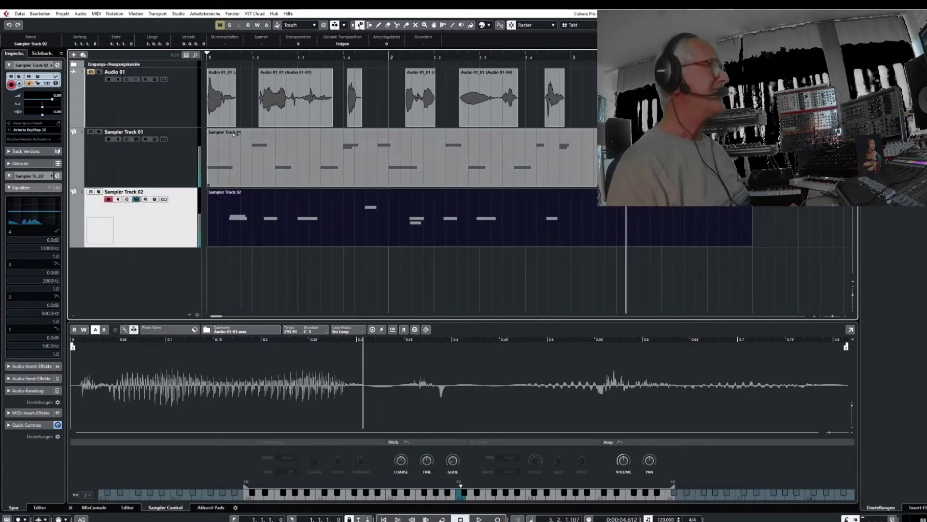
Set the locator range across bars 1 and 2 and quantize the MIDI parts on both sampler tracks
drag(210, 52, 522, 57)
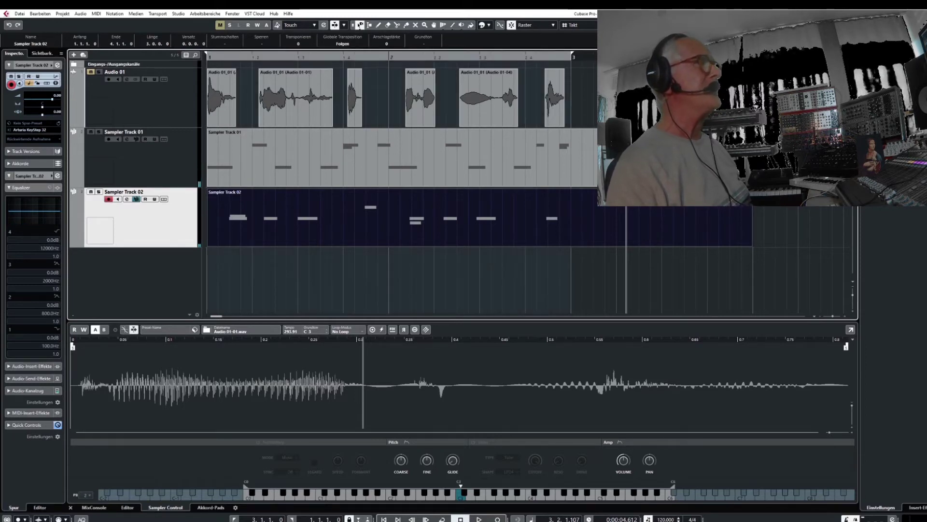
drag(538, 285, 415, 158)
key(q)
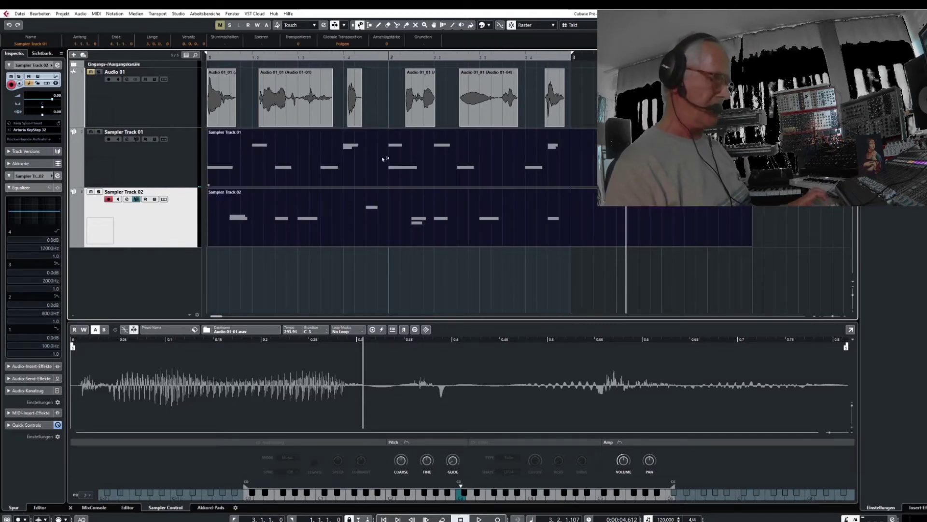
Play back both quantized sampler parts together from the start of bar 1
key(KP_1)
key(space)
key(space)
key(KP_1)
key(space)
click(210, 54)
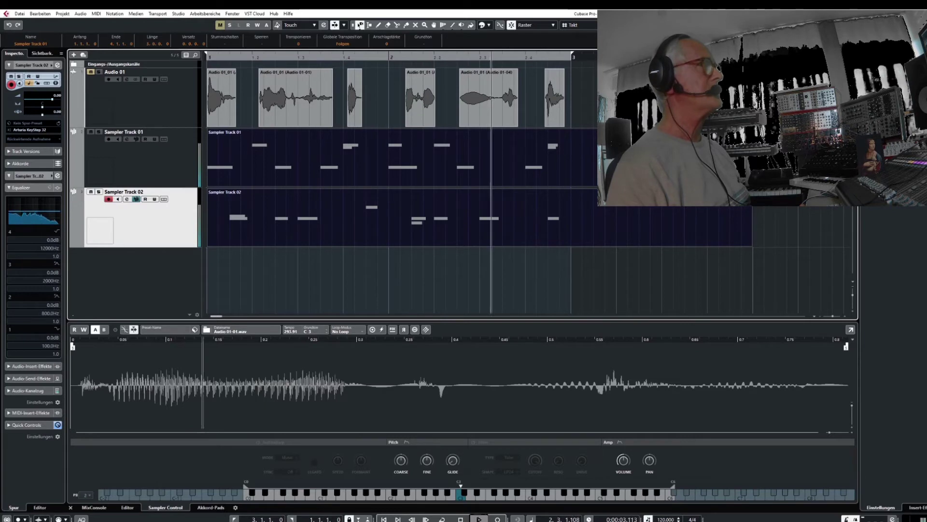
key(space)
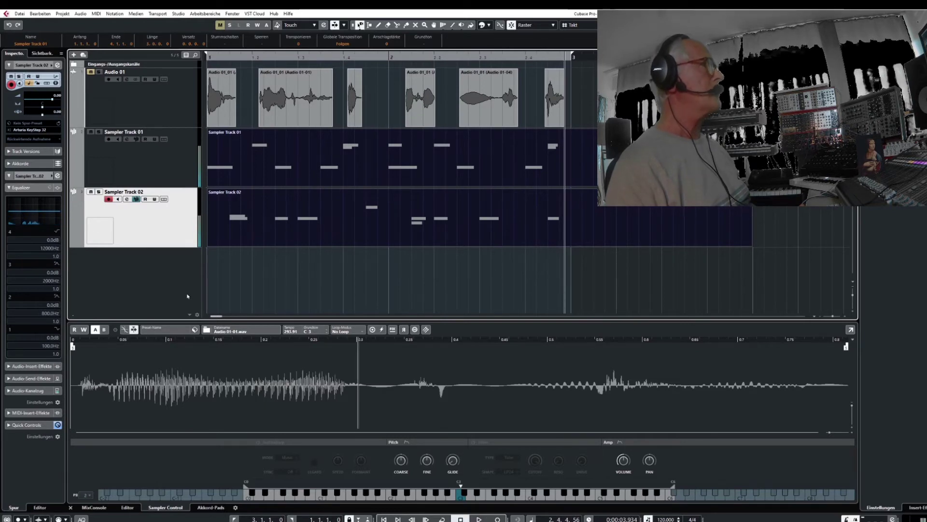
Add a third sampler track and load the short spoken clip Audio 01-03 from bar 2 into its sampler
right_click(158, 264)
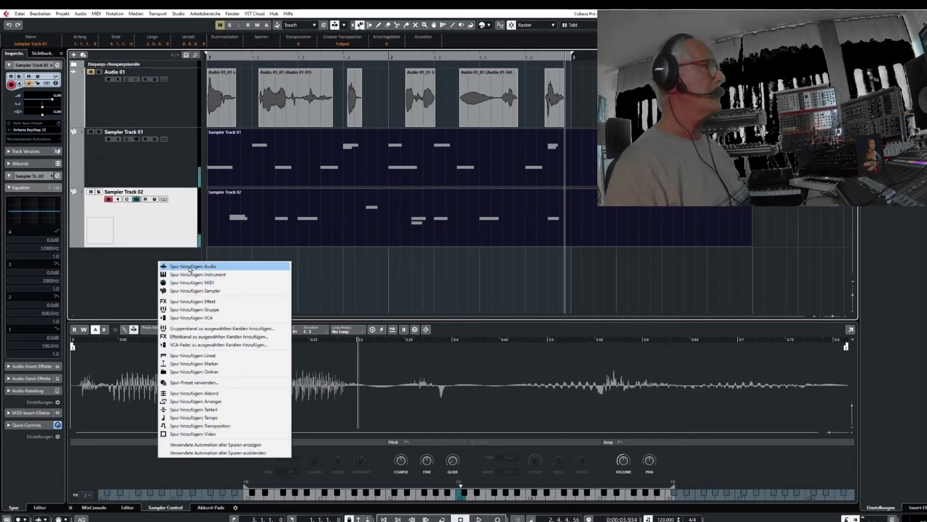
click(186, 292)
click(264, 168)
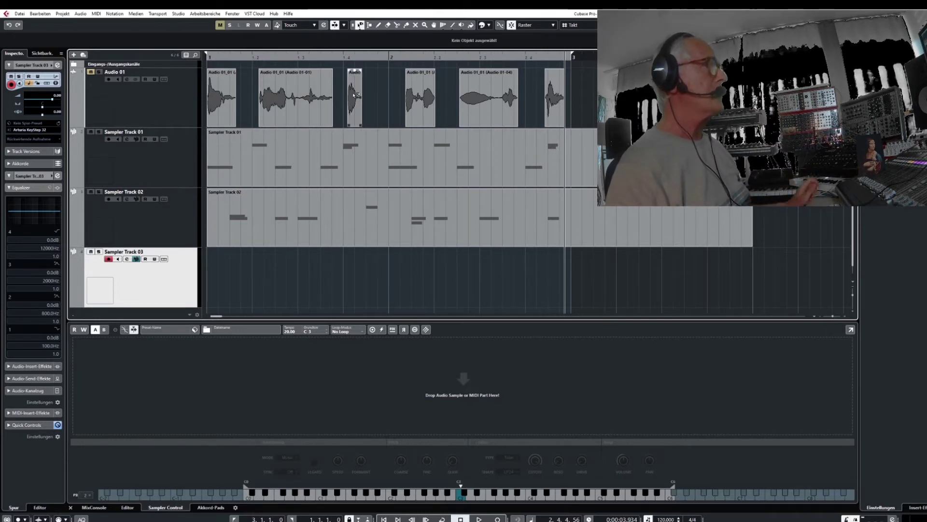
drag(410, 100, 311, 403)
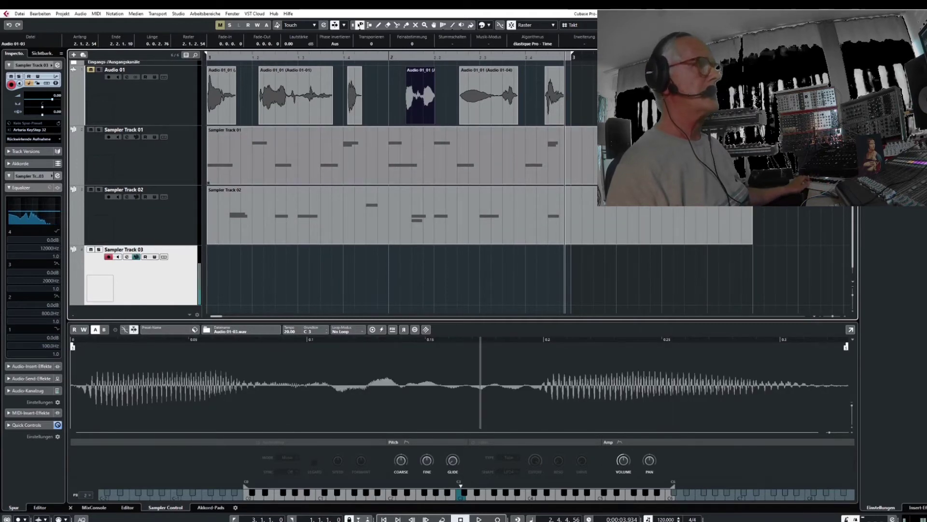
Record a short MIDI take on Sampler Track 03 from bar 3 and set the locator range to bars 1 and 2
key(KP_Multiply)
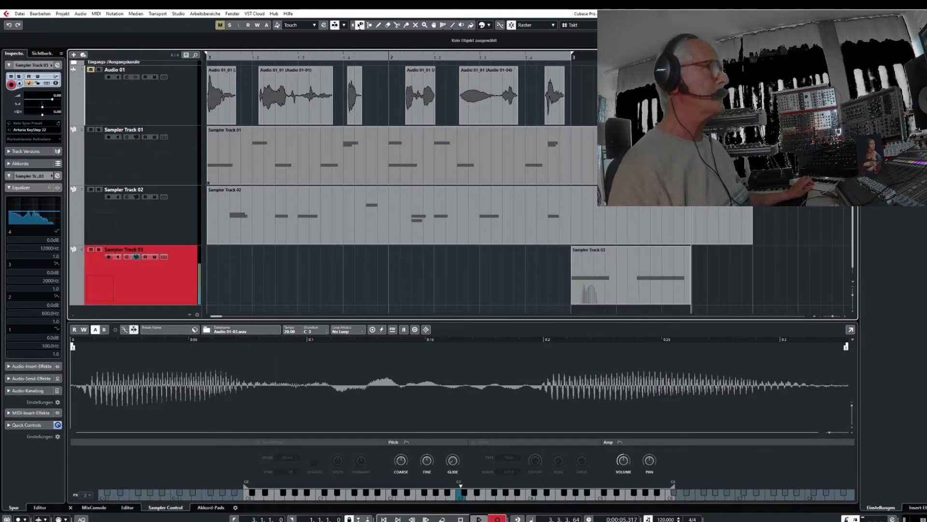
key(space)
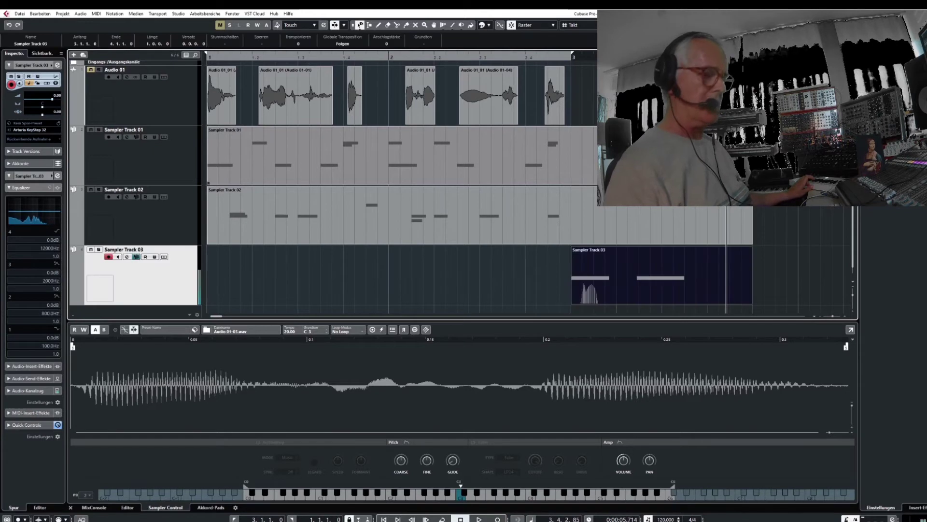
click(213, 56)
key(l)
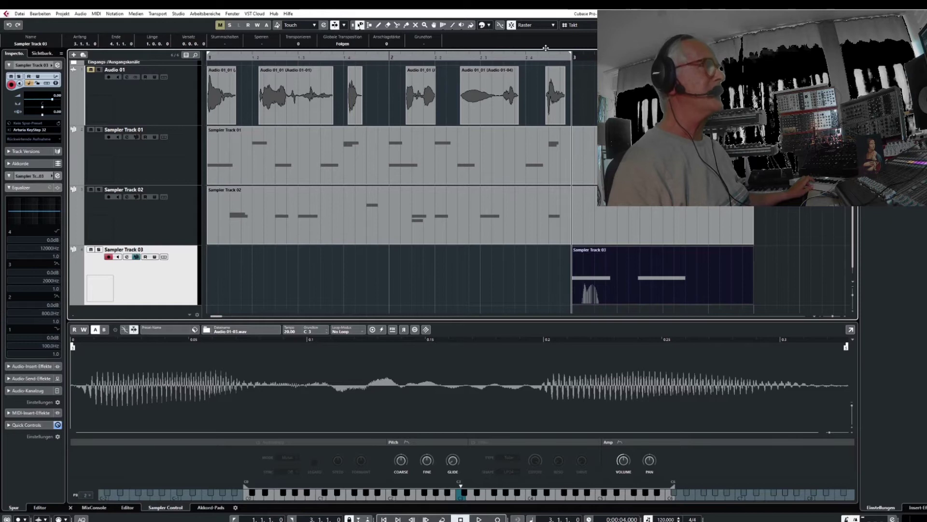
Record and quantize a MIDI performance on Sampler Track 03 from the project start and play it back with the other sampler parts
key(Home)
key(KP_Multiply)
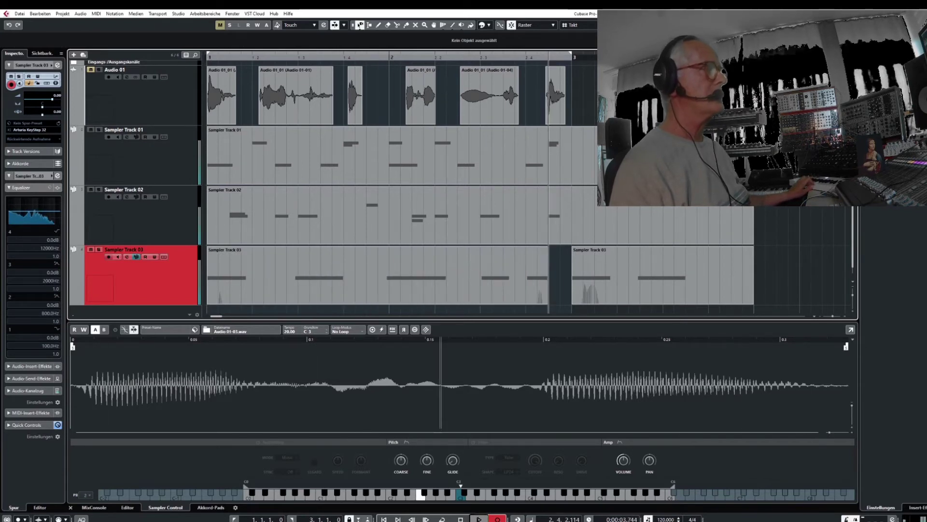
key(space)
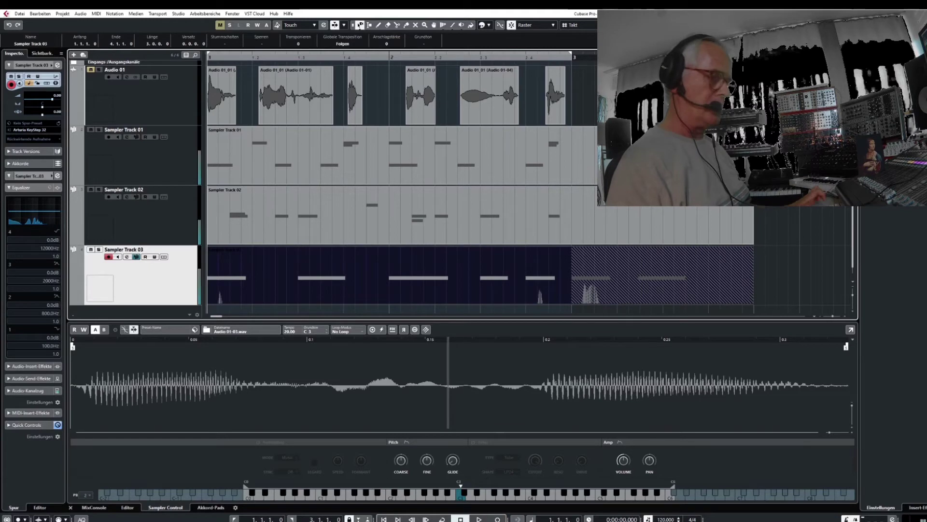
key(space)
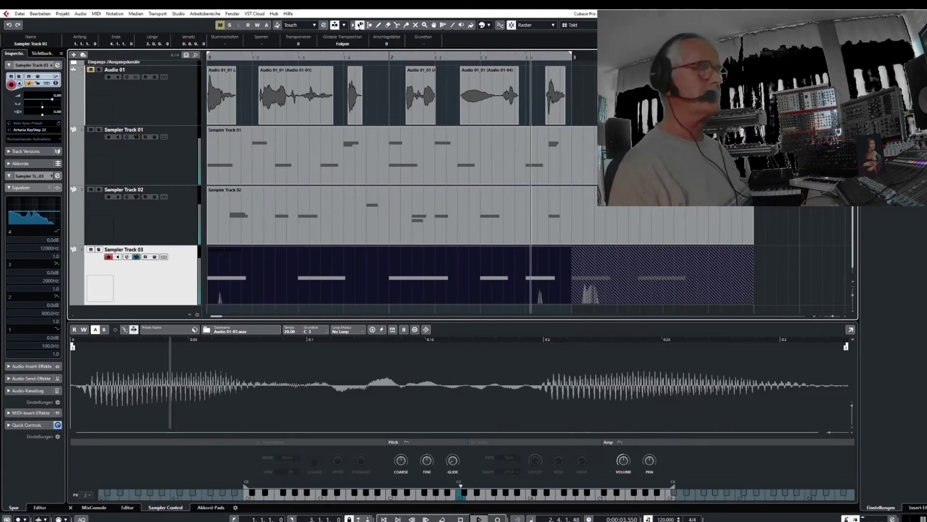
key(space)
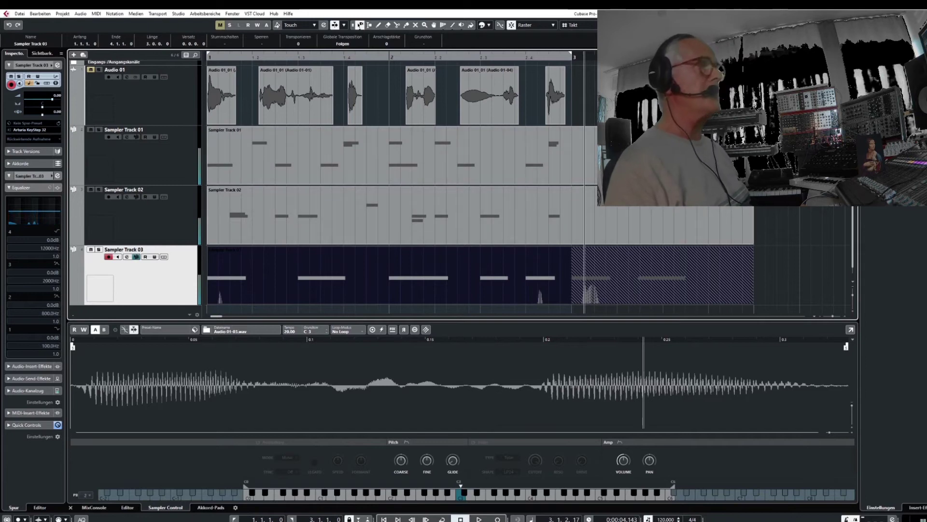
Insert the drum loop "02 097 Drums-b" from the Loop Browser at bar 1 on a new track below Sampler Track 03
scroll(411, 184, down, 1)
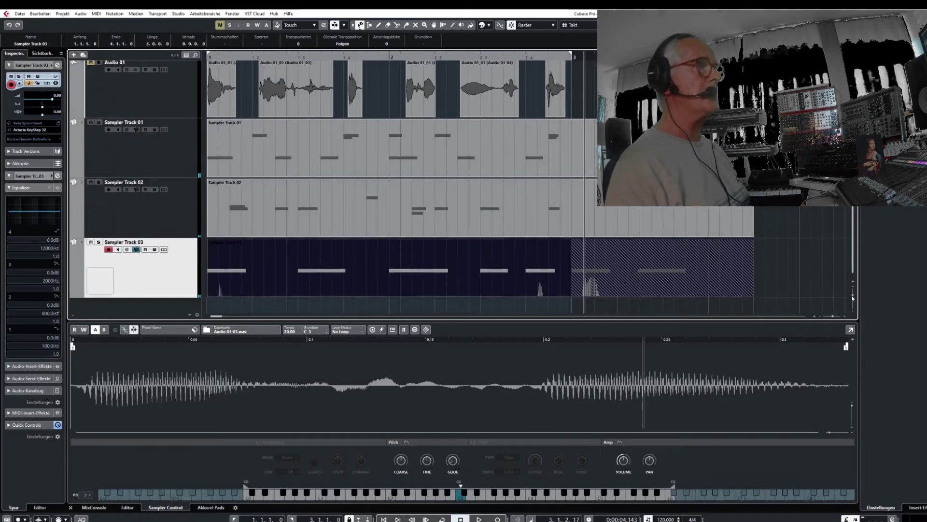
drag(852, 298, 852, 295)
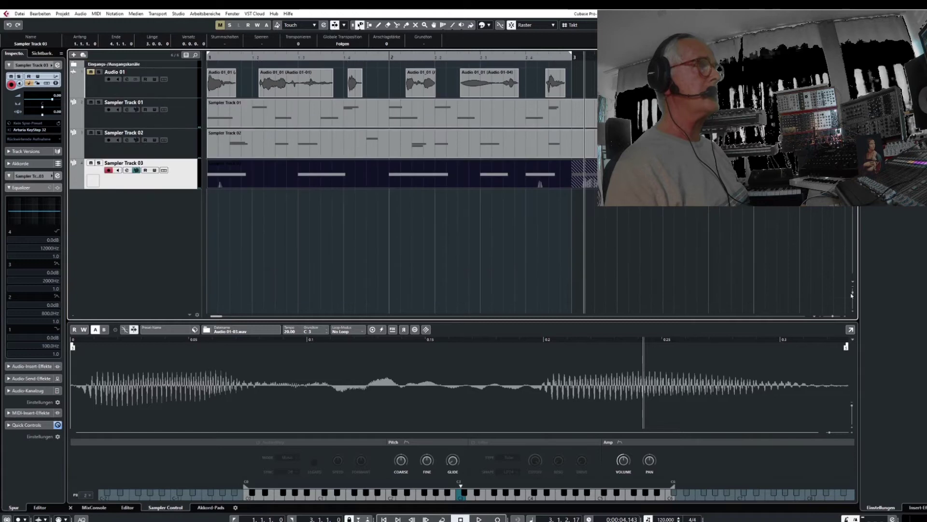
click(131, 15)
click(141, 42)
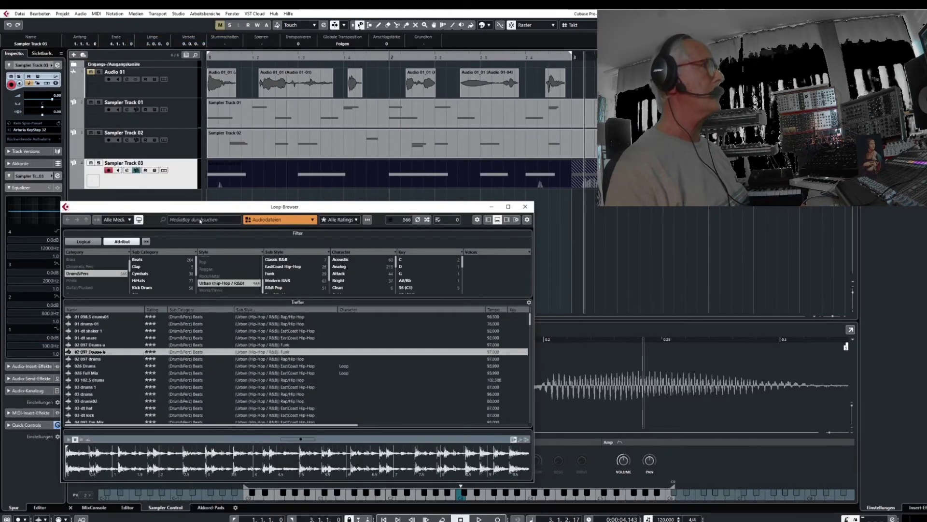
drag(89, 353, 212, 194)
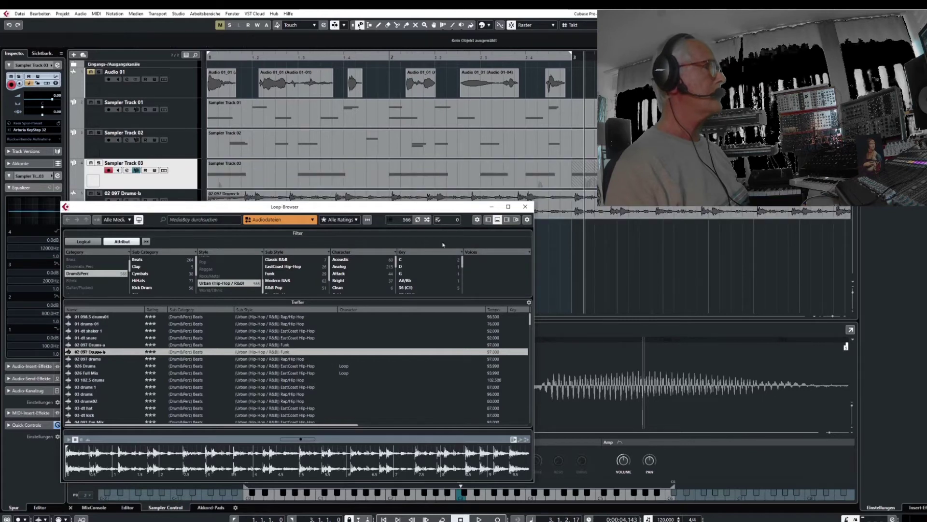
click(530, 197)
Open the drum loop in the sample editor and play back the sampler parts together with the drums
double_click(480, 205)
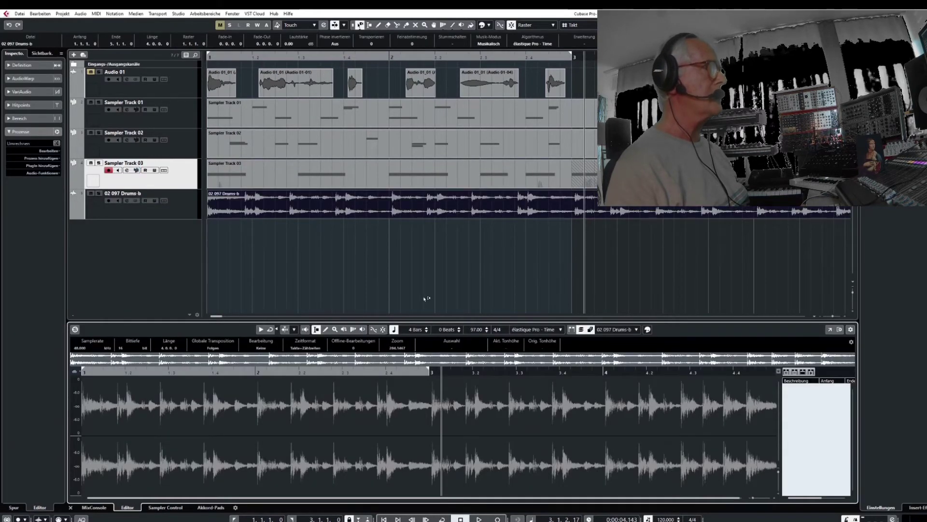
click(425, 298)
key(space)
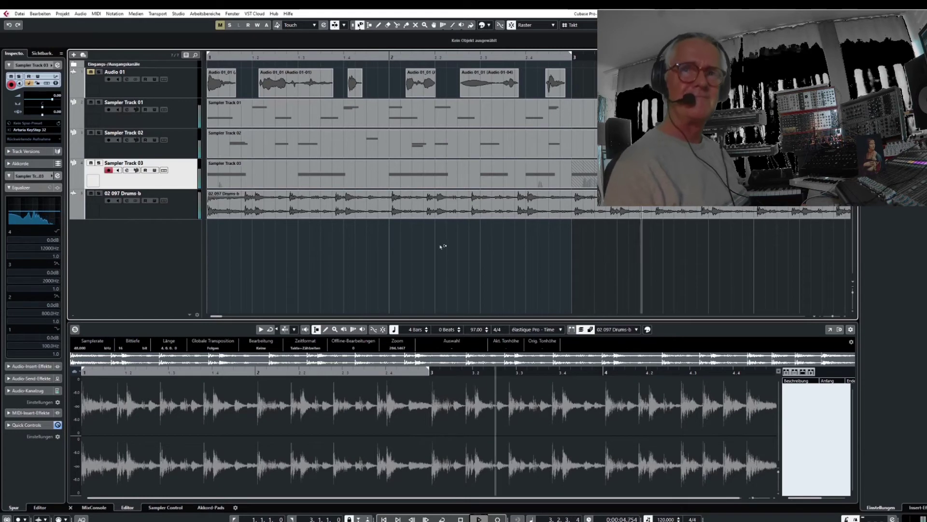
key(space)
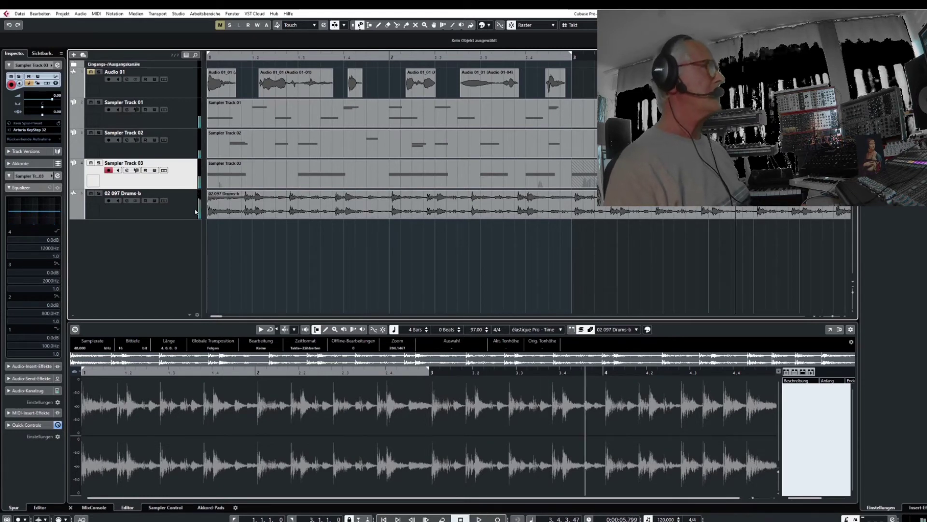
Solo Sampler Track 03 and play its part alone from bar 1
click(195, 211)
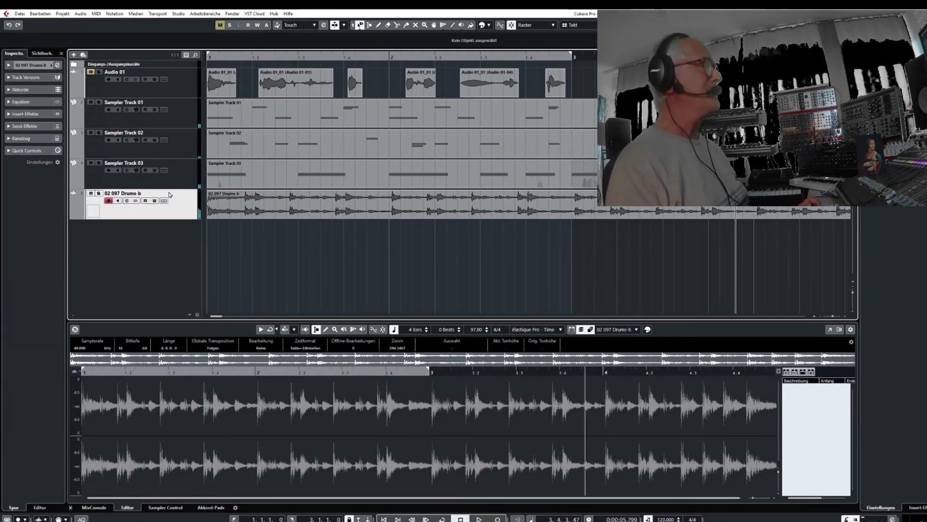
click(194, 174)
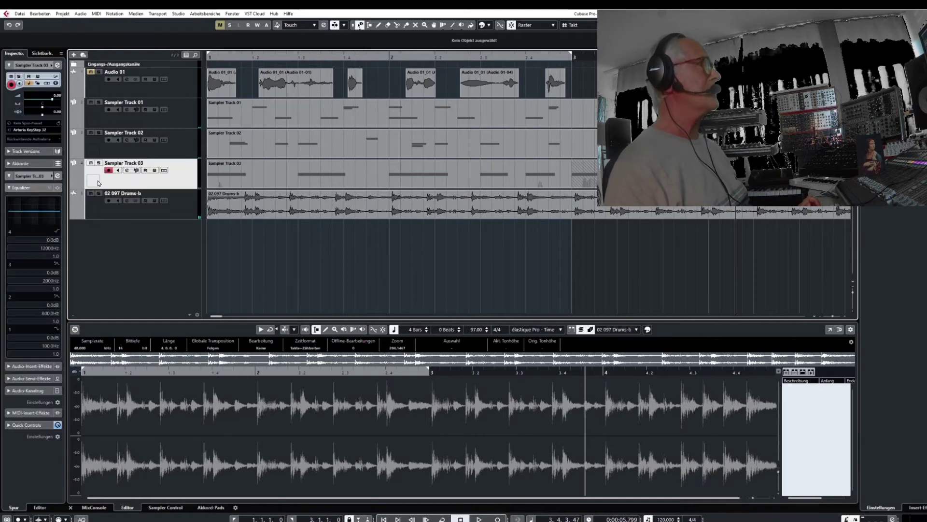
click(99, 163)
key(space)
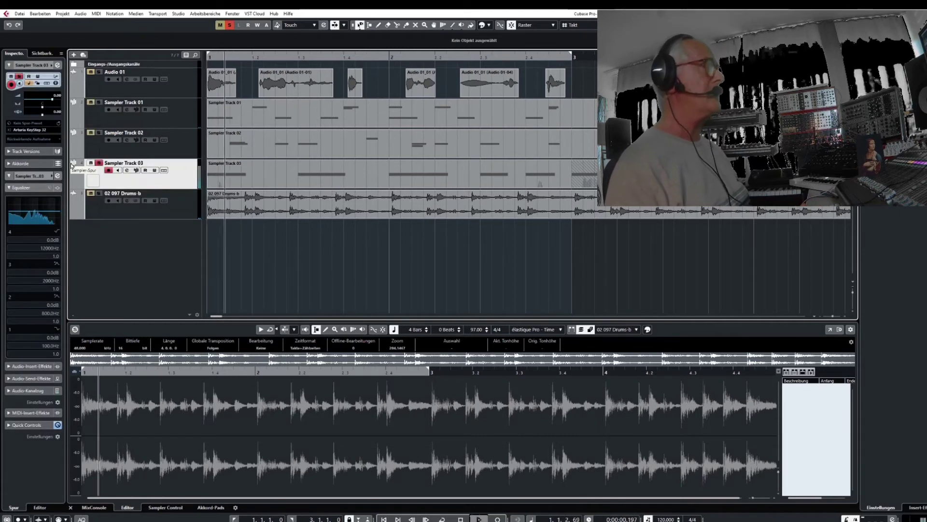
key(space)
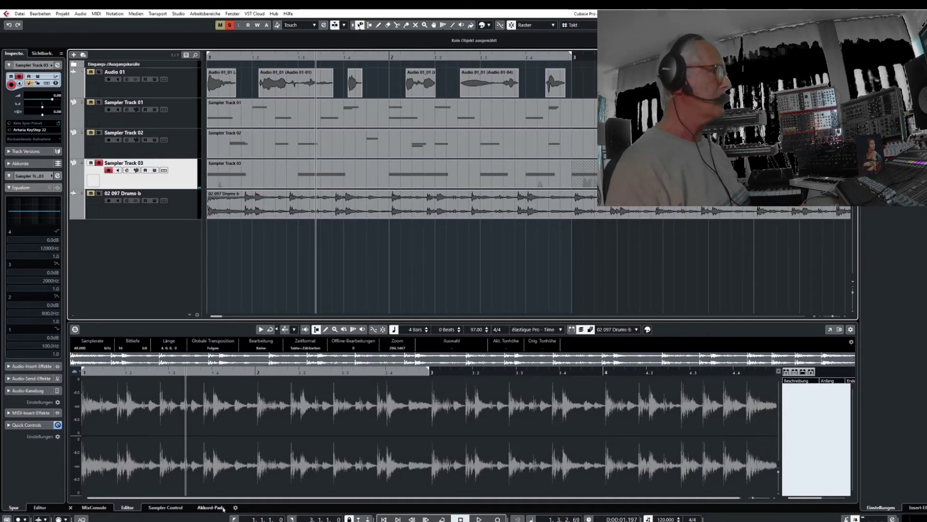
Show the sampler controls for Sampler Track 03 and vary the sample's coarse pitch up and down
click(166, 507)
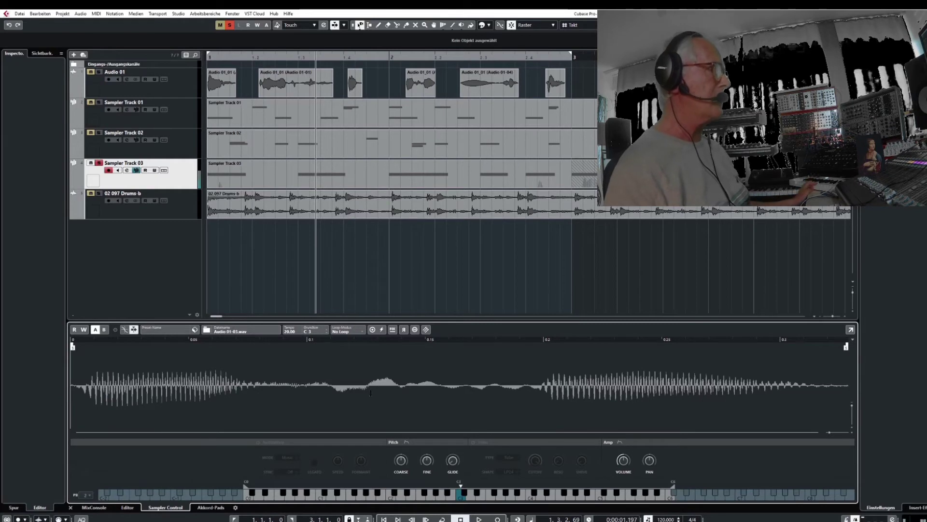
mouse_move(406, 461)
scroll(405, 454, up, 11)
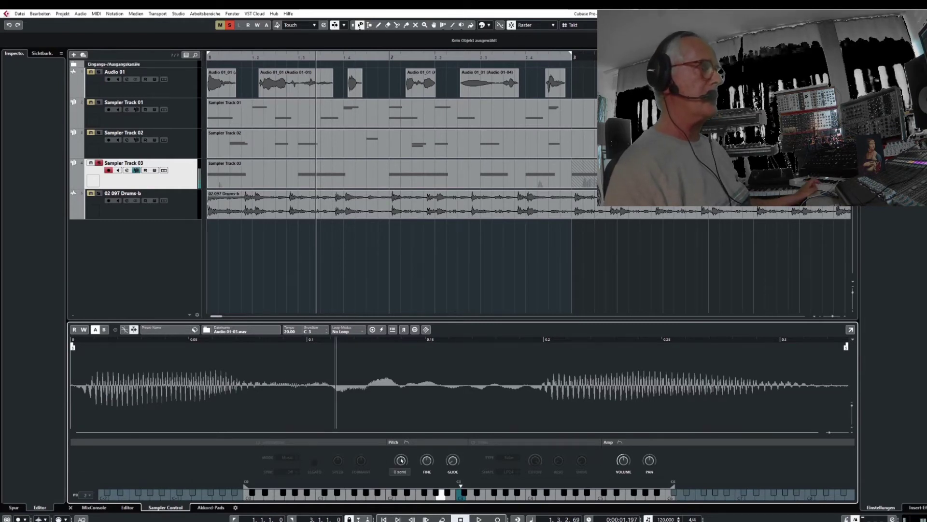
scroll(405, 455, down, 8)
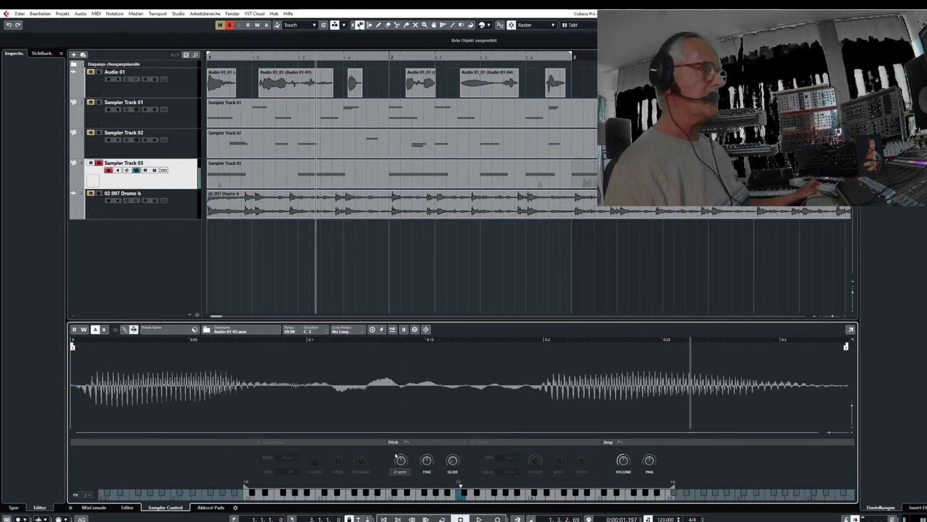
mouse_move(447, 463)
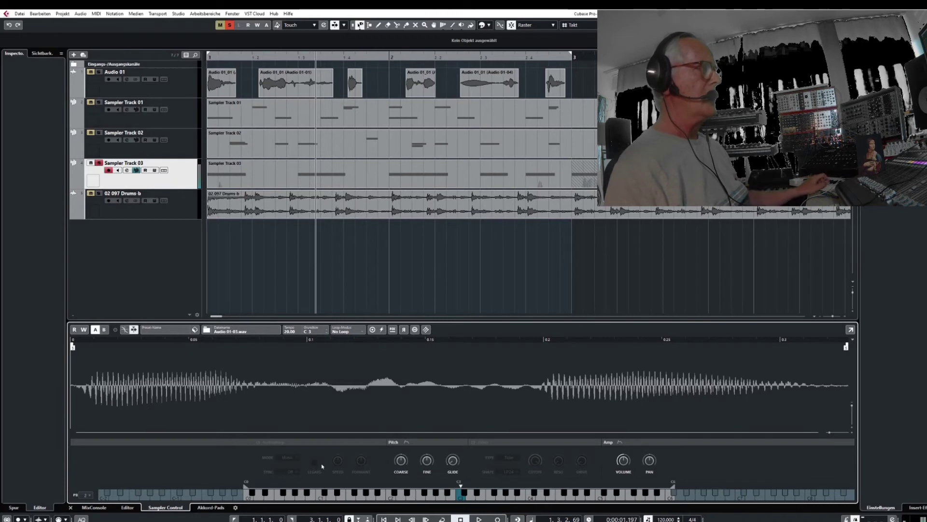
Enable AudioWarp for the Sampler Track 03 sample and set its mode to Solo
click(258, 442)
click(290, 457)
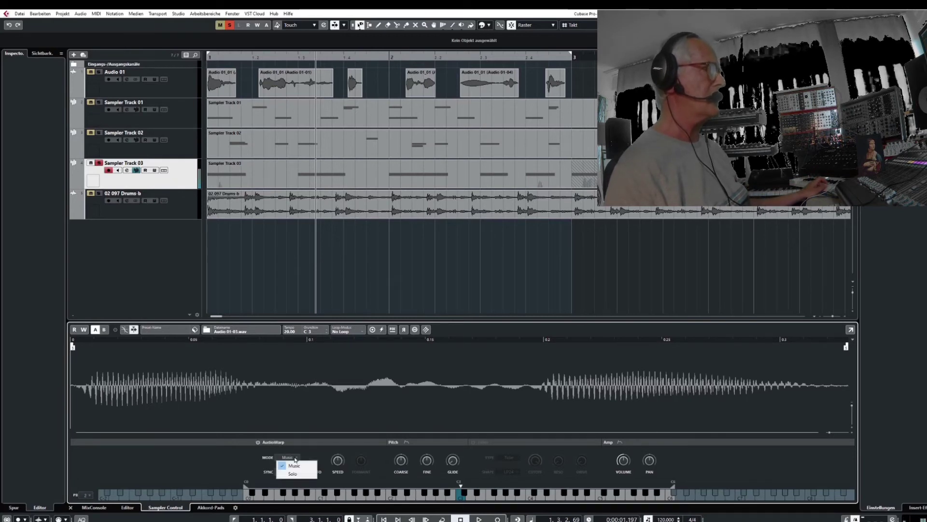
click(296, 477)
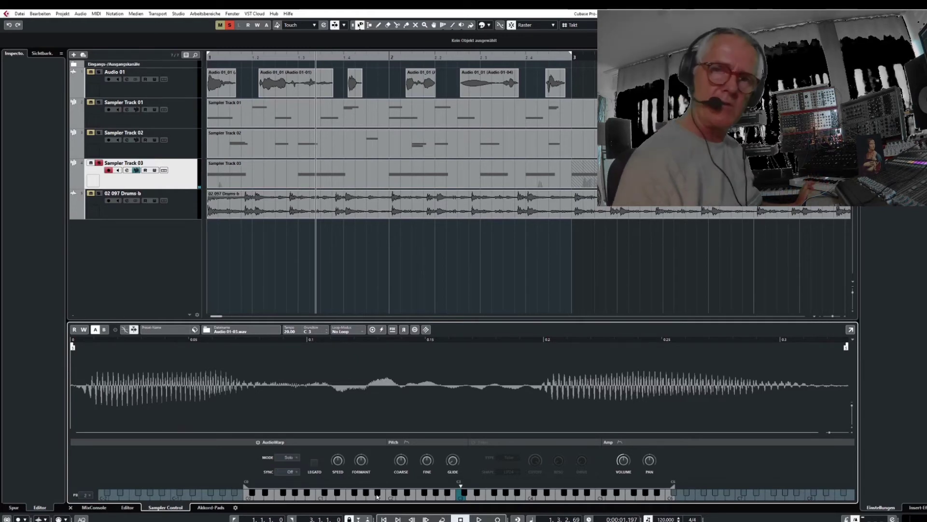
Adjust the AudioWarp formant and speed of the Sampler Track 03 sample
drag(362, 462, 354, 440)
mouse_move(340, 460)
drag(328, 497, 358, 477)
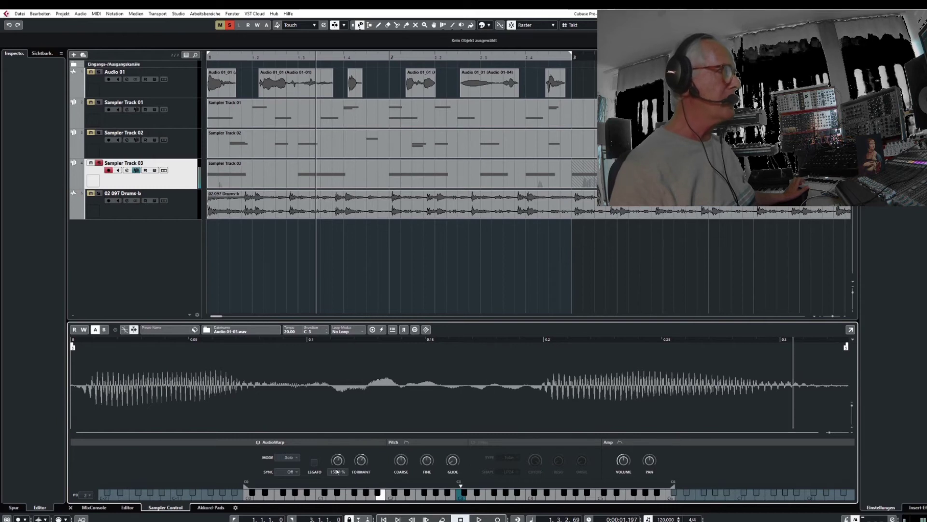
drag(338, 459, 336, 465)
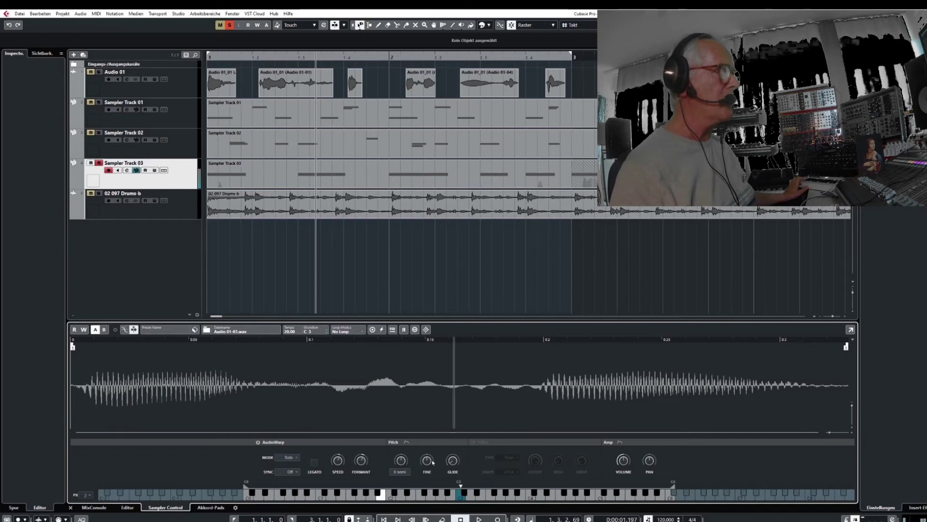
Enable the sampler's filter with the Tube type and adjust its cutoff and drive
click(473, 443)
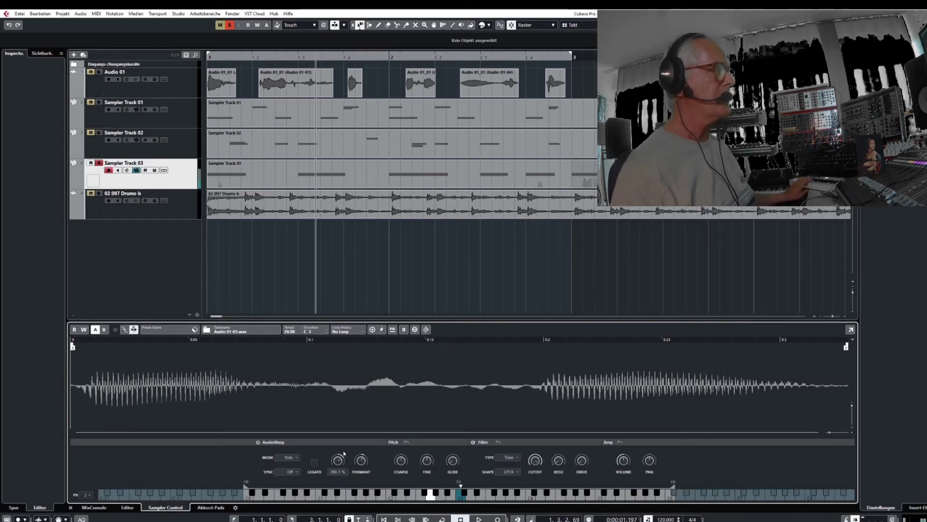
scroll(332, 472, down, 1)
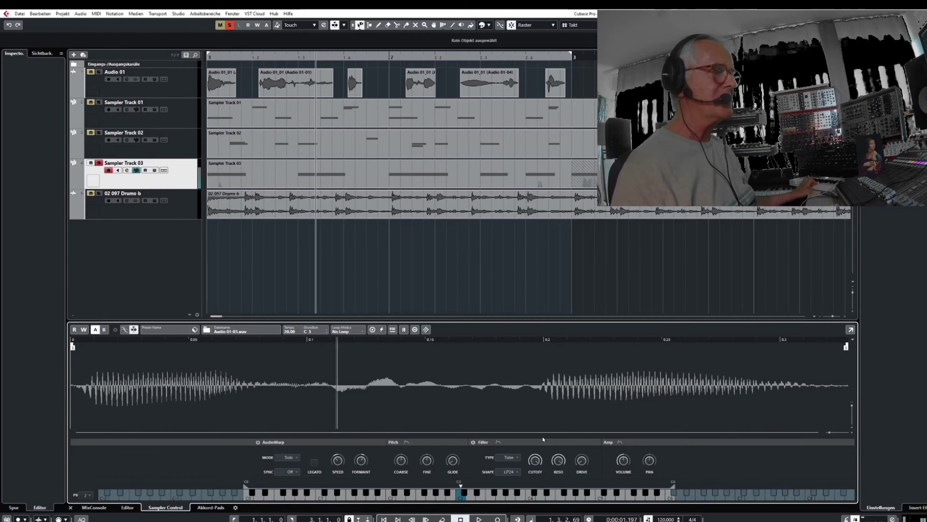
drag(535, 461, 522, 480)
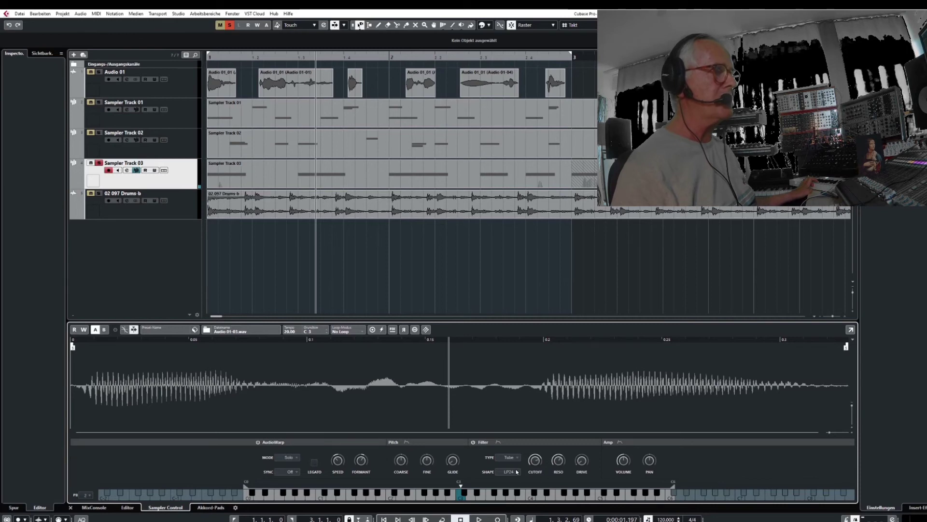
mouse_move(582, 460)
mouse_down()
mouse_move(585, 422)
mouse_move(581, 456)
mouse_up()
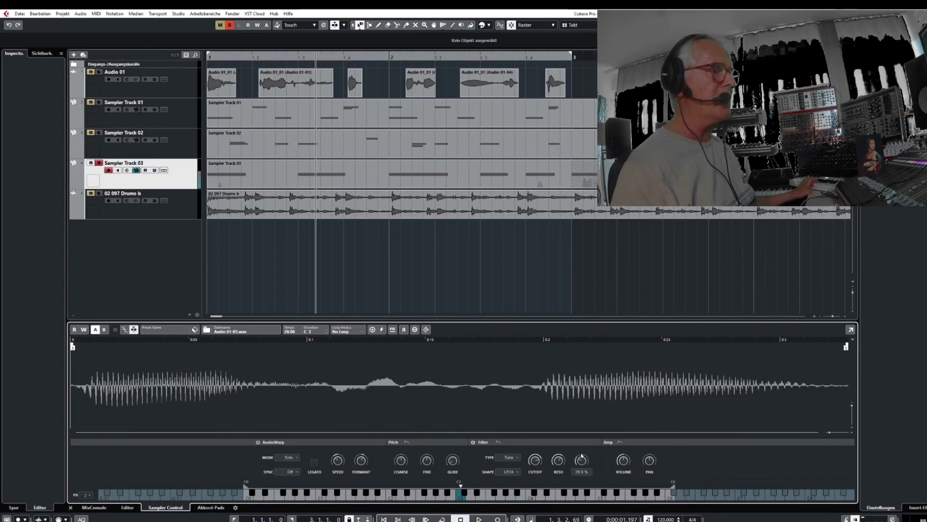
Try out the sampler's amp pan and take Sampler Track 03 out of solo
drag(652, 460, 655, 448)
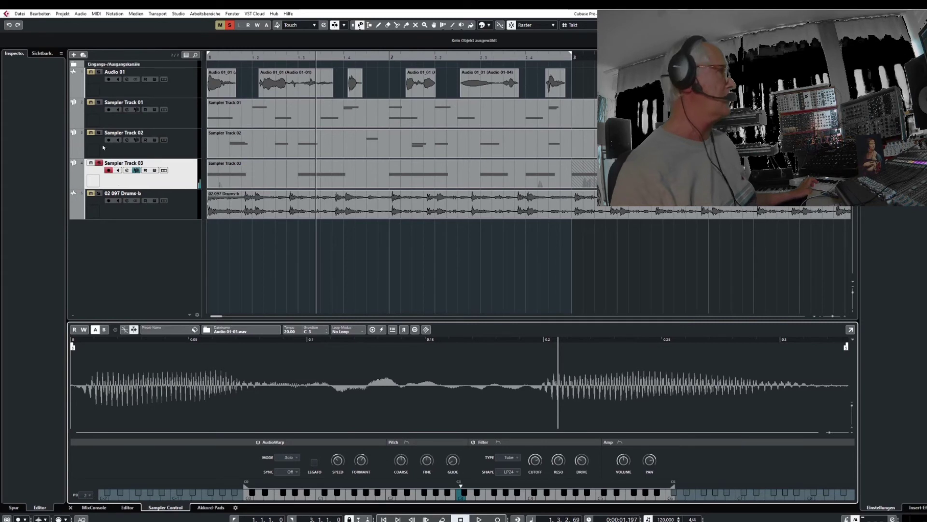
click(100, 164)
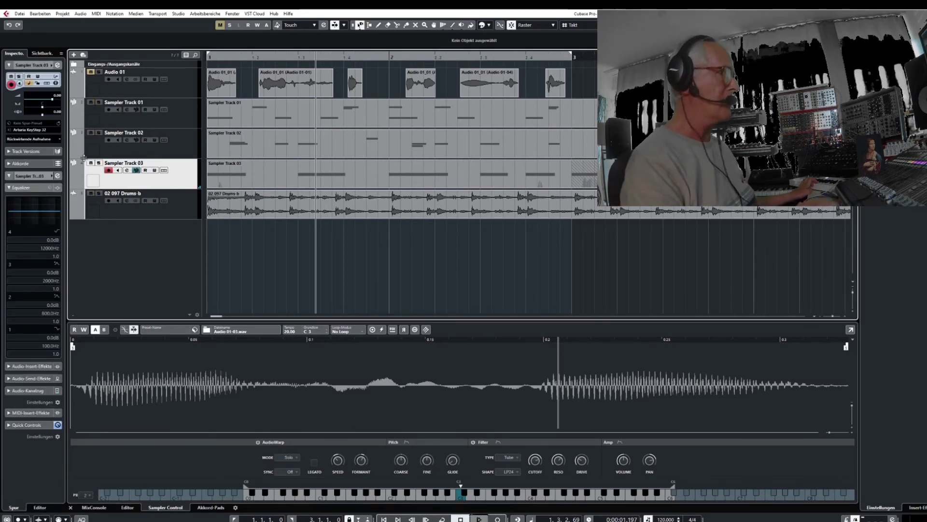
Turn on cycle mode and loop the first two bars from the beginning of the project
key(space)
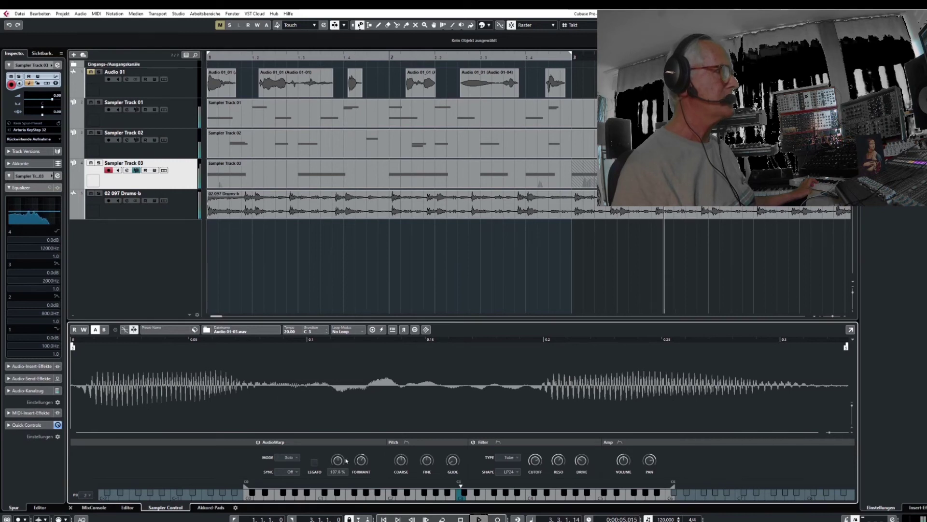
key(space)
key(Home)
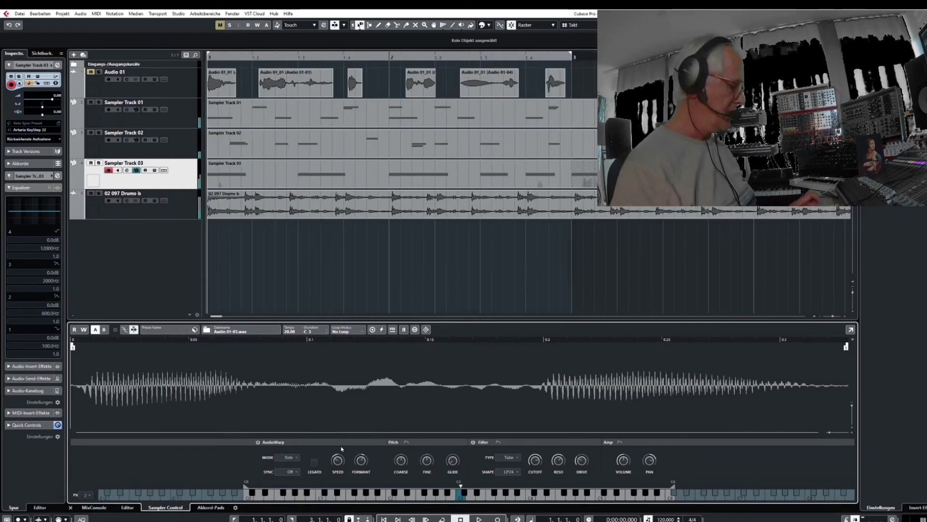
click(443, 519)
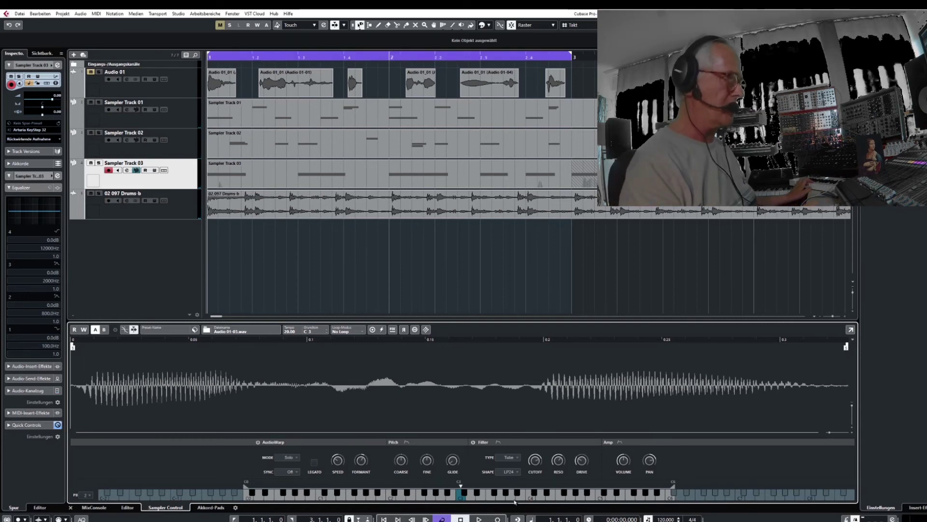
key(space)
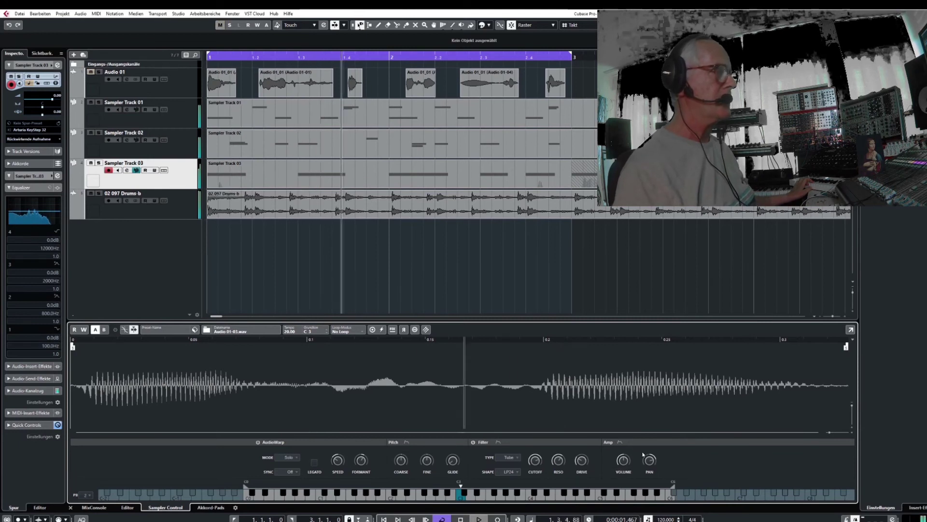
Pan the Sampler Track 03 sample to the left and lower its AudioWarp speed and formant during playback
drag(649, 461, 637, 502)
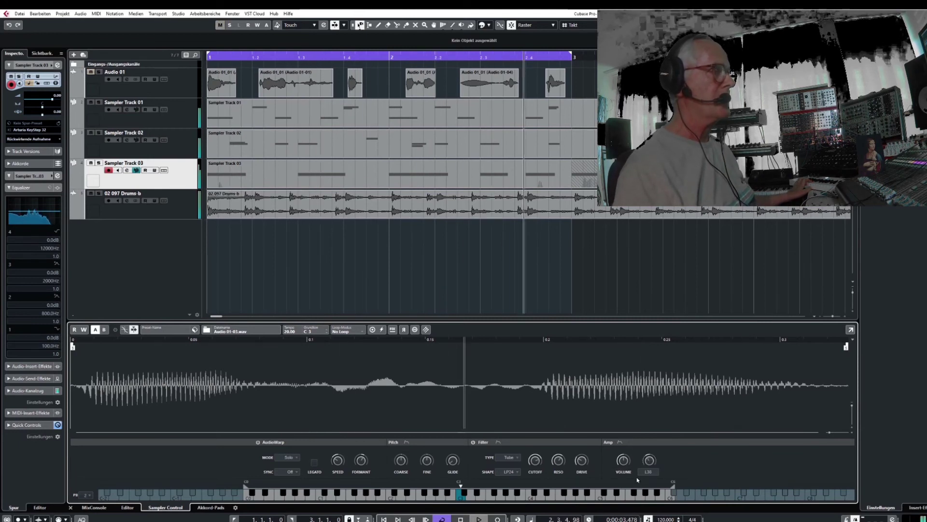
drag(338, 459, 336, 474)
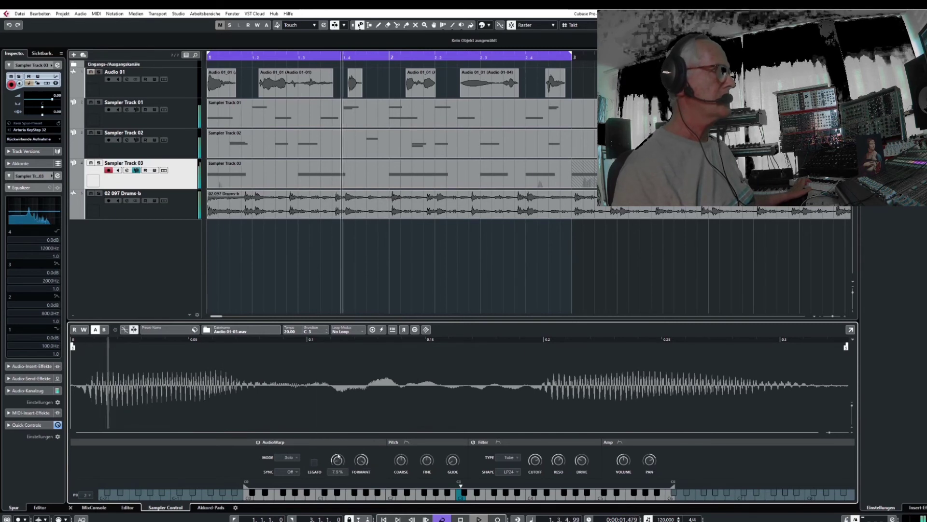
drag(362, 461, 351, 517)
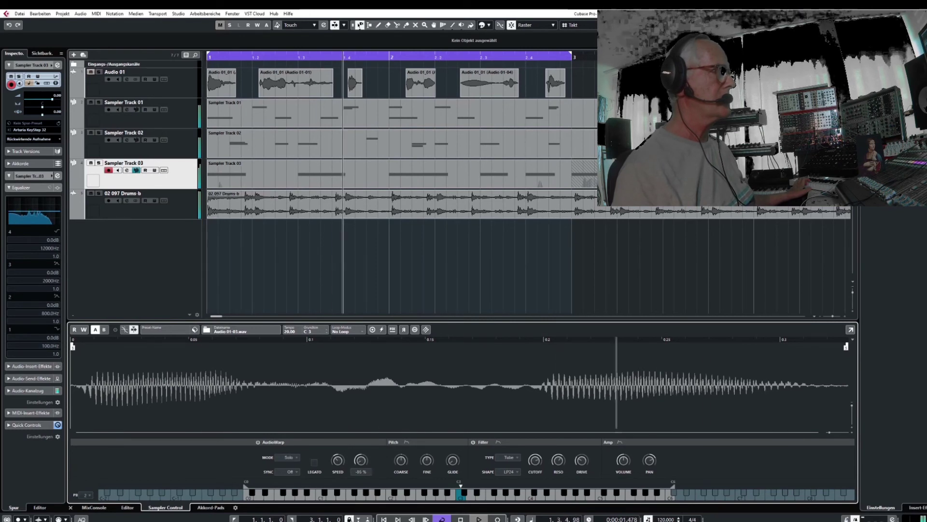
mouse_move(339, 468)
mouse_down()
mouse_move(340, 457)
mouse_move(340, 477)
mouse_move(341, 454)
mouse_up()
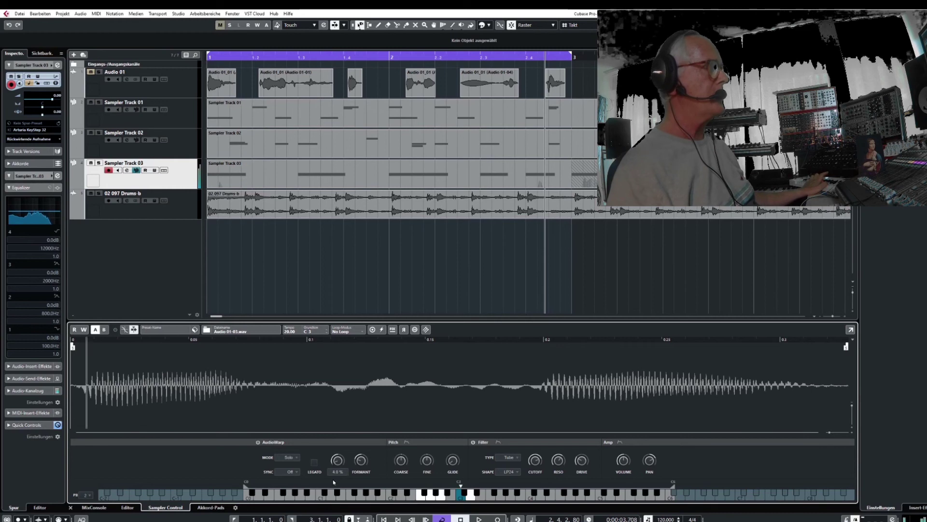
Replay the loop from its start and raise the AudioWarp formant and speed of the Sampler Track 03 sample
key(KP_Decimal)
key(space)
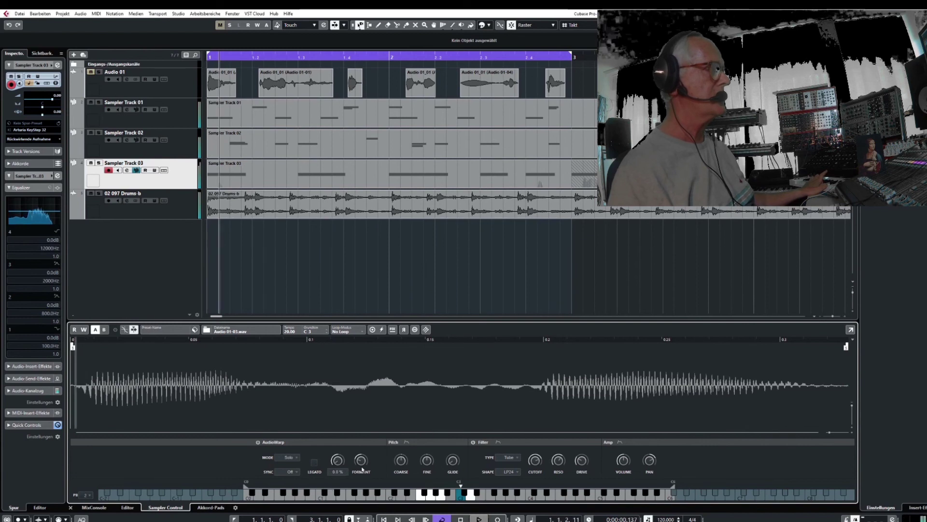
scroll(369, 453, down, 1)
drag(369, 453, 380, 427)
drag(339, 464, 356, 448)
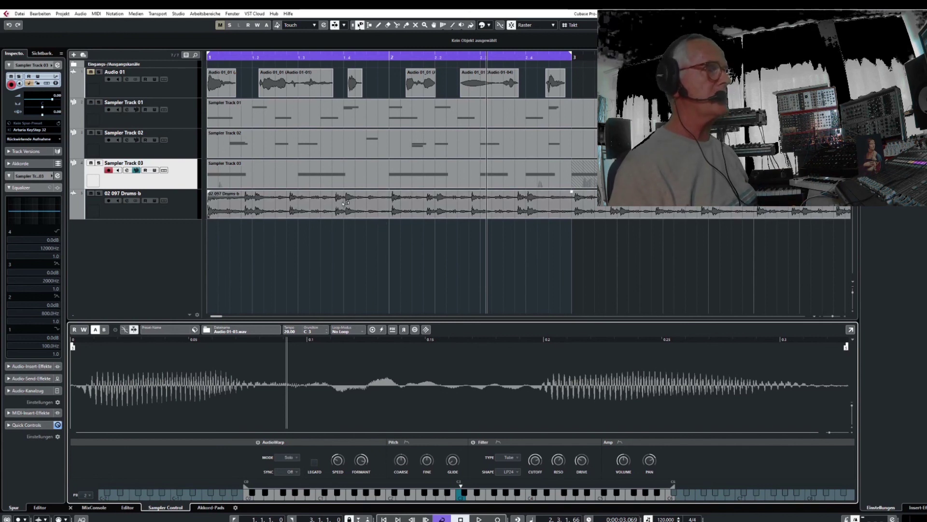
Compare the inspector sections of Sampler Track 03 with those of the 02 097 Drums-b track
click(43, 66)
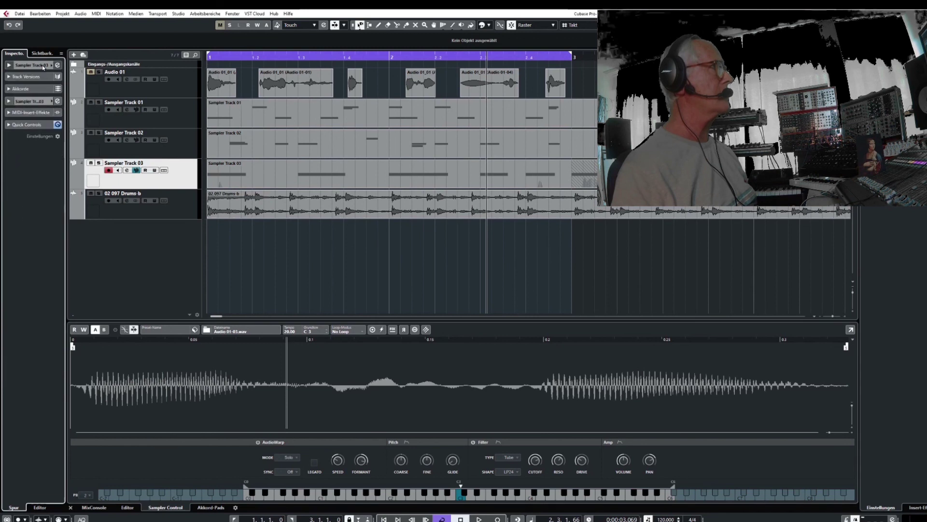
click(37, 66)
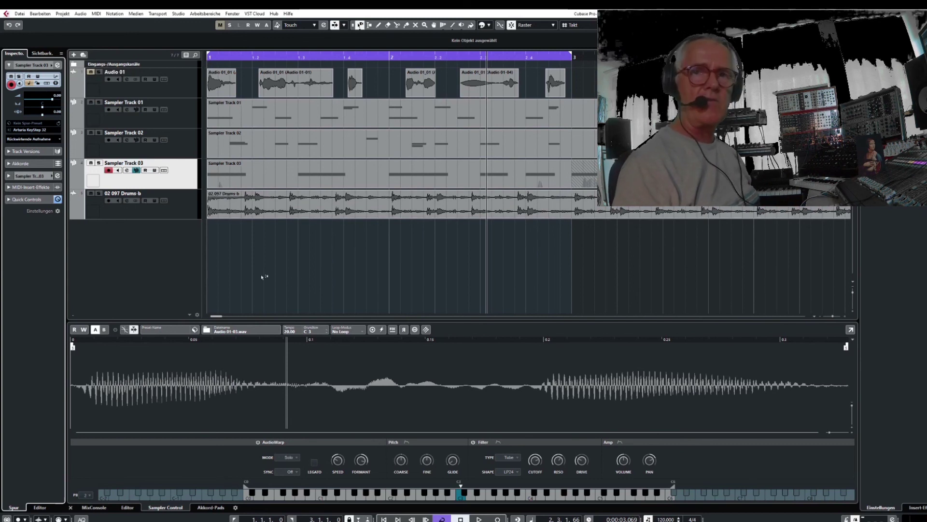
click(182, 213)
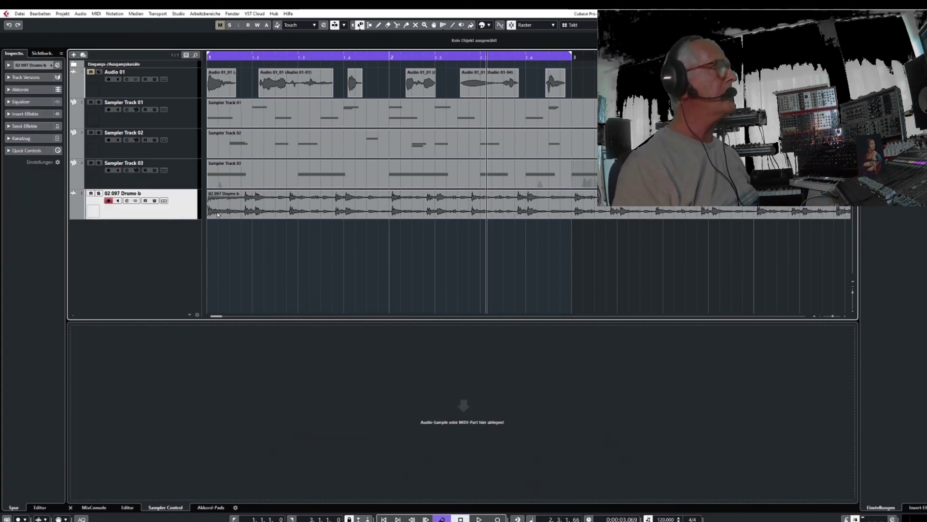
click(172, 182)
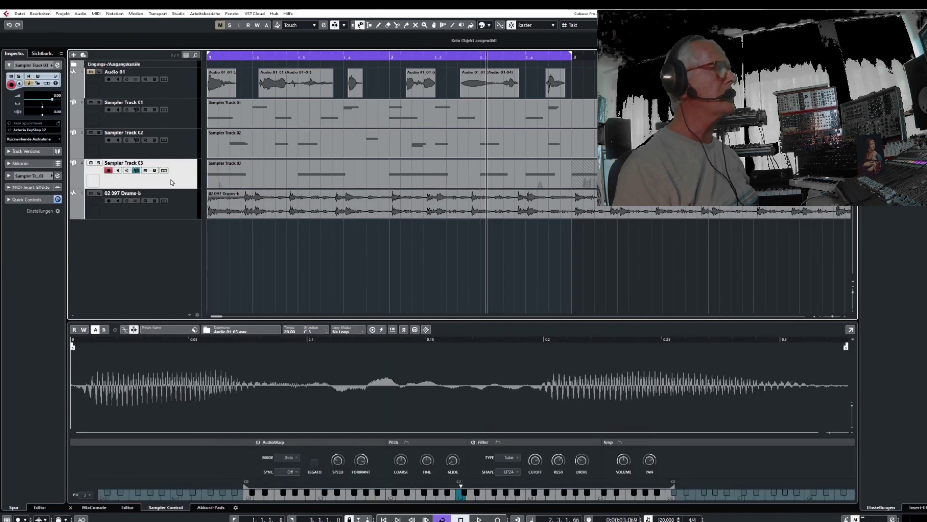